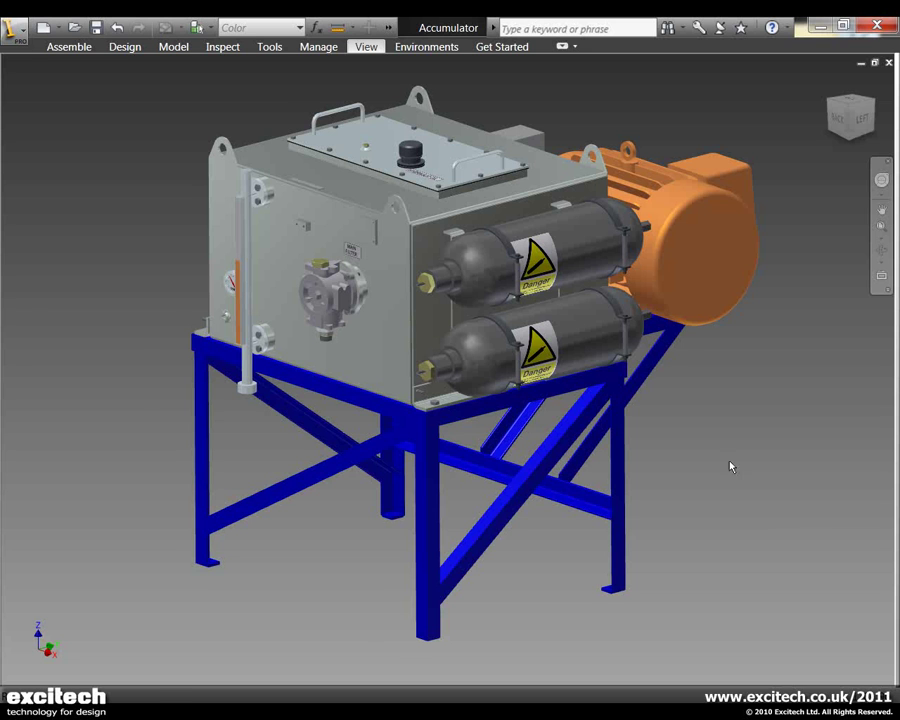
# Step: Switch the assembly view to Perspective projection
pyautogui.moveTo(733, 466); pyautogui.dragTo(687, 483, button='middle')
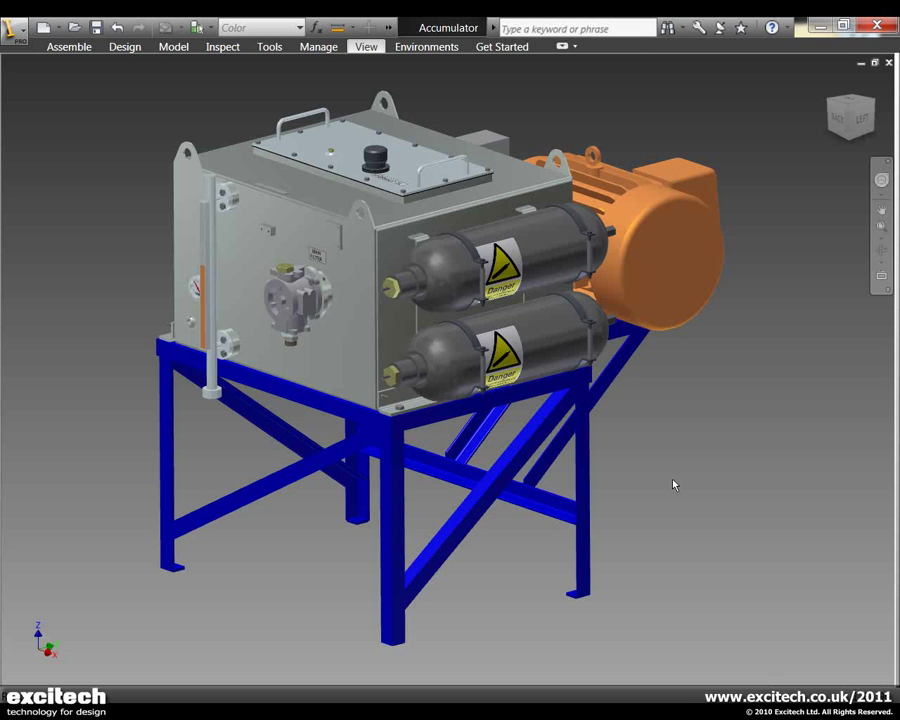
pyautogui.moveTo(655, 462); pyautogui.dragTo(628, 470, button='middle')
pyautogui.press('F4')
pyautogui.moveTo(488, 372); pyautogui.dragTo(499, 389)
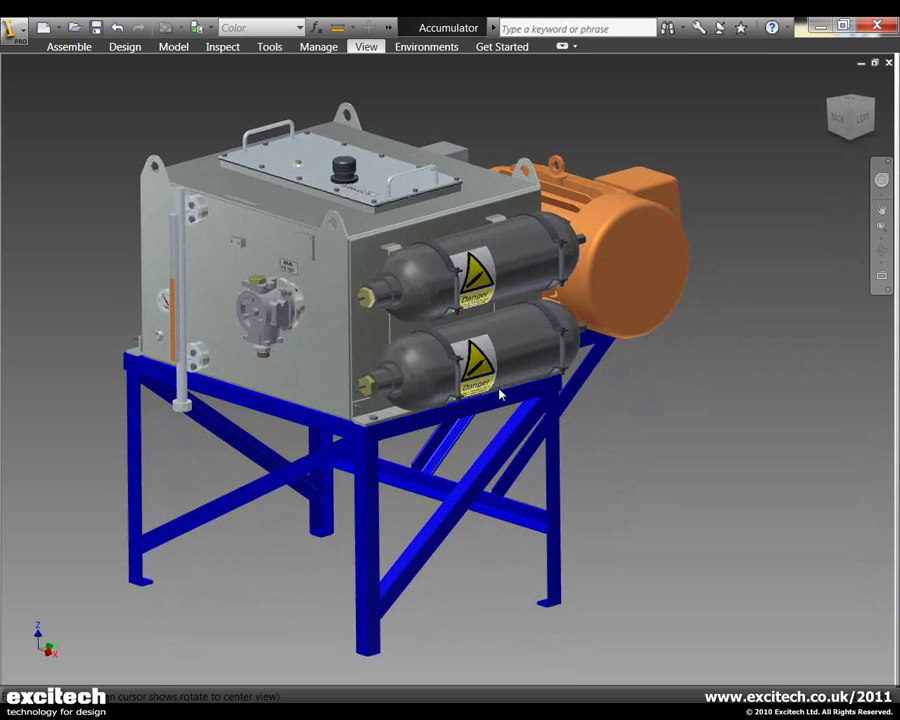
pyautogui.moveTo(535, 388); pyautogui.dragTo(561, 387, button='middle')
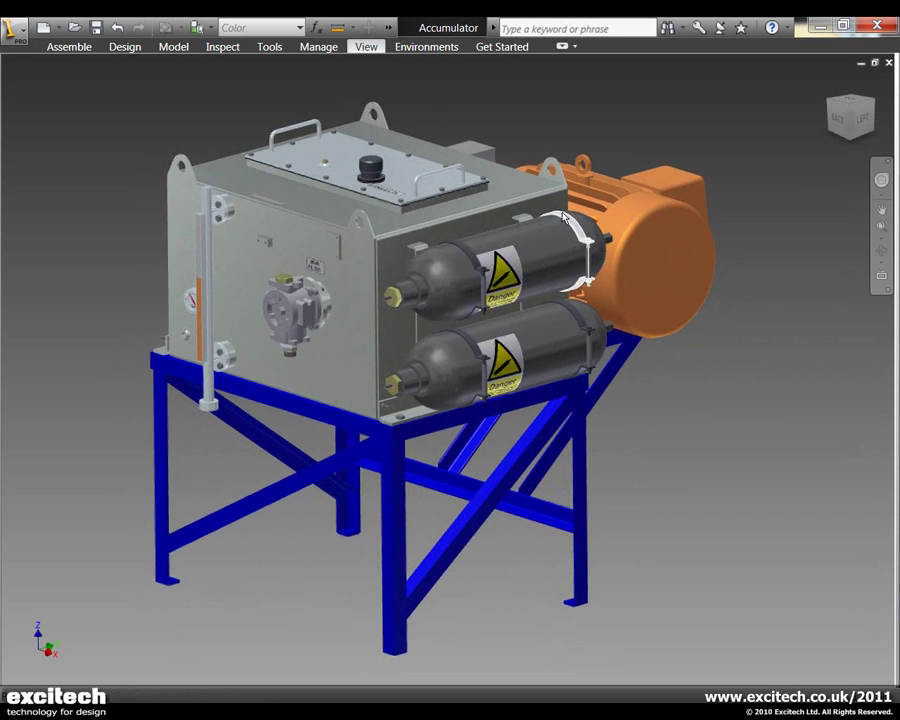
pyautogui.rightClick(840, 114)
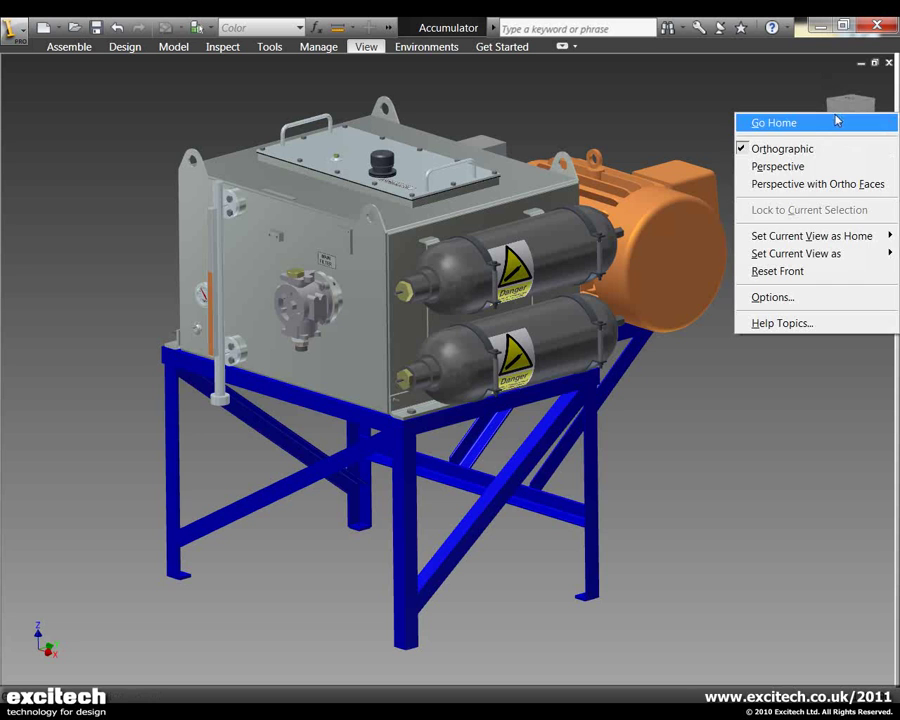
pyautogui.click(788, 173)
pyautogui.keyDown('shift'); pyautogui.moveTo(708, 301); pyautogui.dragTo(536, 327, button='middle'); pyautogui.keyUp('shift')
pyautogui.scroll(-2, 521, 334)
pyautogui.moveTo(521, 335); pyautogui.dragTo(500, 325)
# Step: Display the accumulator assembly in the Wireframe with Hidden Edges visual style
pyautogui.click(366, 47)
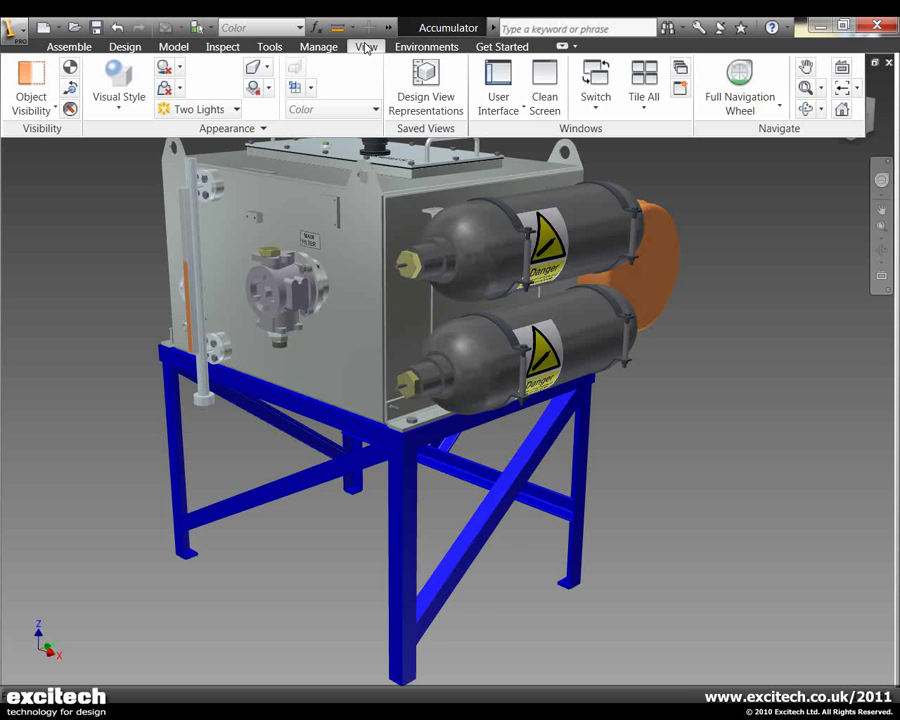
pyautogui.click(131, 107)
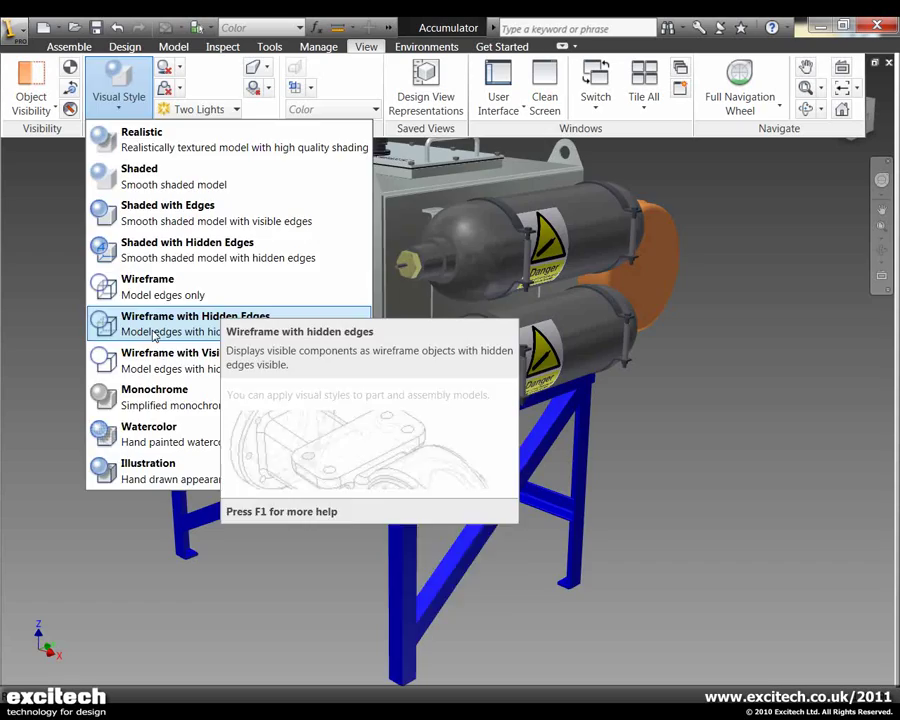
pyautogui.click(190, 322)
pyautogui.moveTo(686, 391); pyautogui.dragTo(687, 407, button='middle')
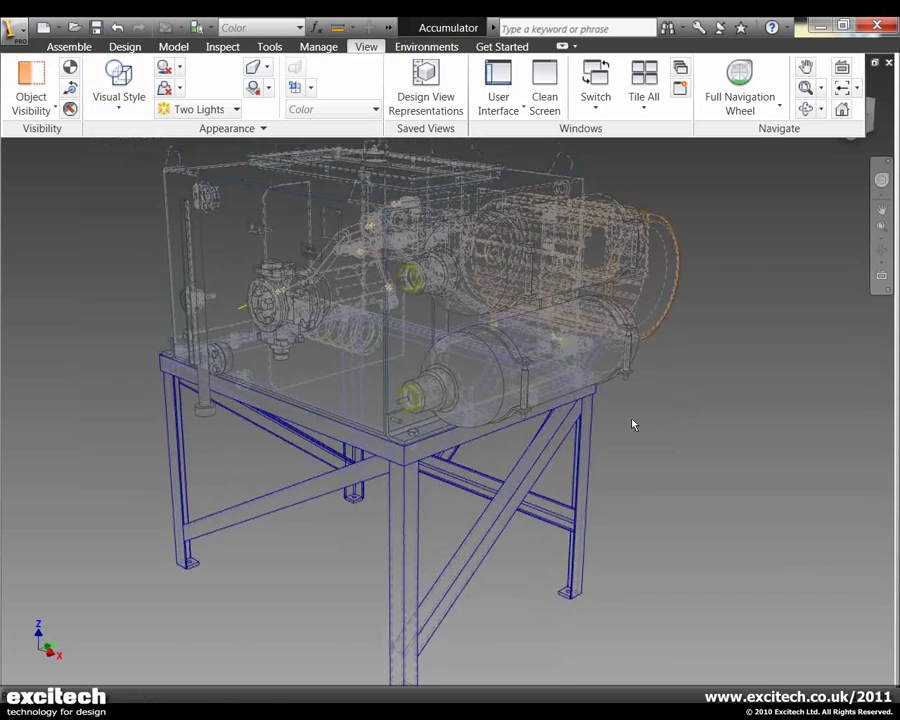
pyautogui.press('F4')
pyautogui.moveTo(530, 382)
pyautogui.mouseDown()
pyautogui.moveTo(424, 368)
pyautogui.moveTo(533, 391)
pyautogui.mouseUp()
pyautogui.moveTo(172, 154); pyautogui.dragTo(161, 133)
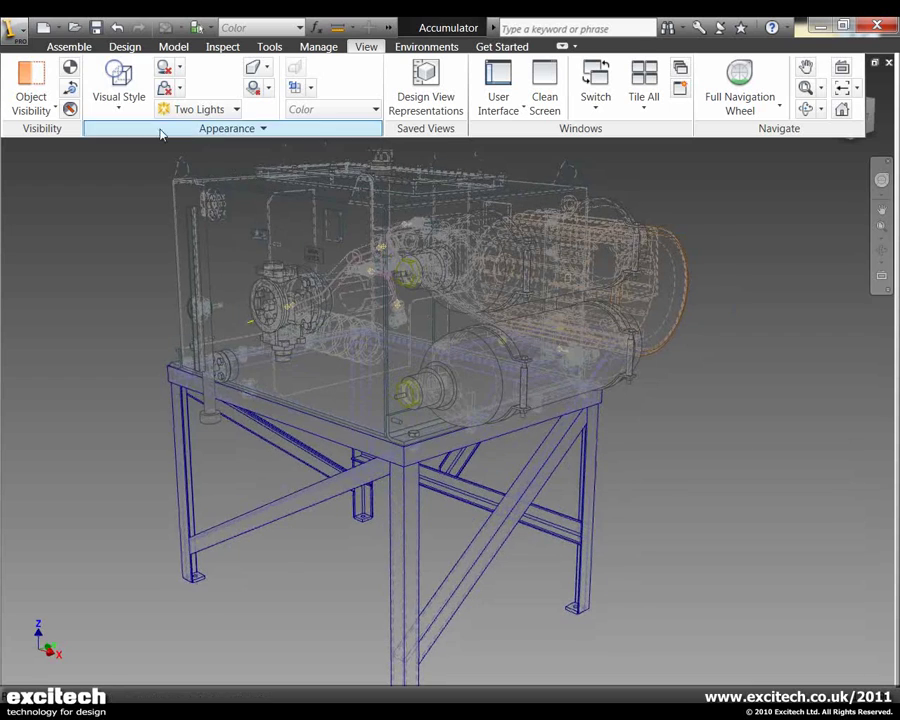
# Step: Change the visual style of the assembly to Monochrome
pyautogui.click(119, 85)
pyautogui.click(135, 405)
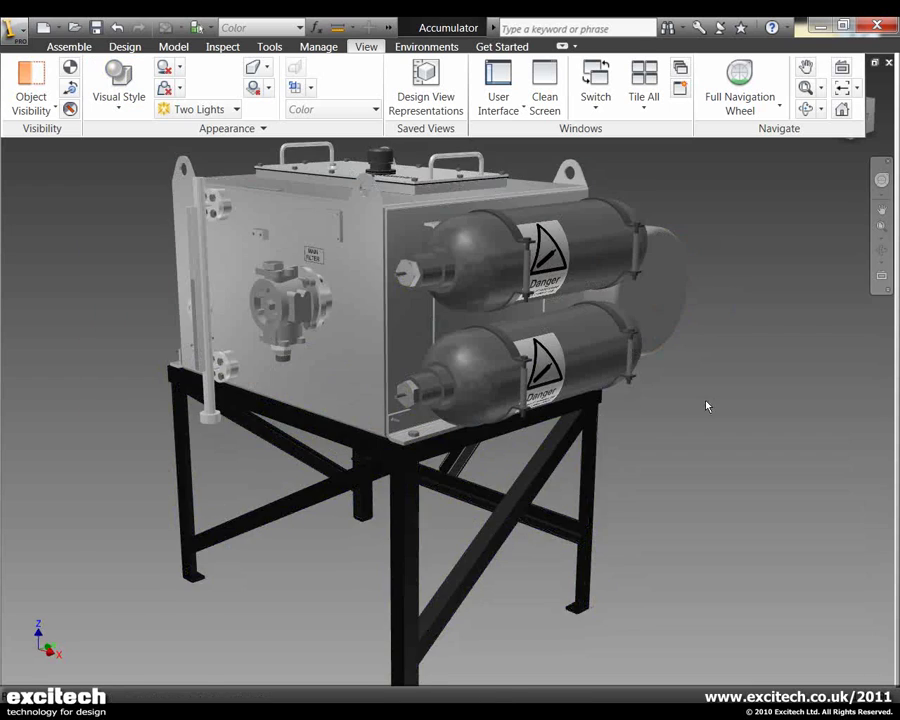
pyautogui.moveTo(707, 406)
pyautogui.mouseDown()
pyautogui.moveTo(723, 412)
pyautogui.moveTo(519, 351)
pyautogui.moveTo(548, 349)
pyautogui.moveTo(456, 402)
pyautogui.mouseUp()
# Step: Apply the hand-drawn Illustration visual style to the assembly
pyautogui.click(145, 118)
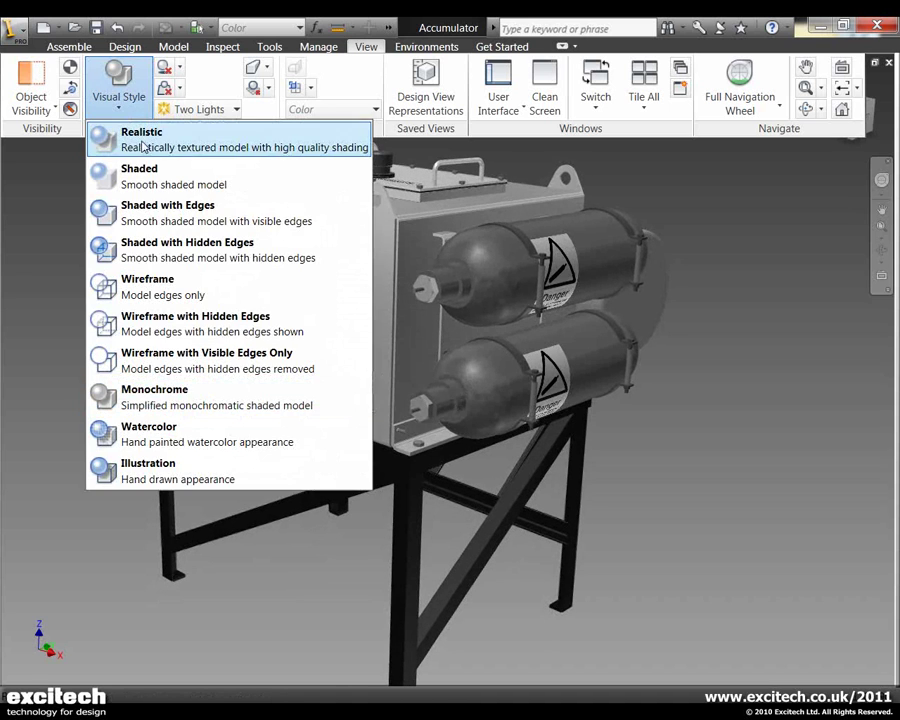
pyautogui.click(173, 476)
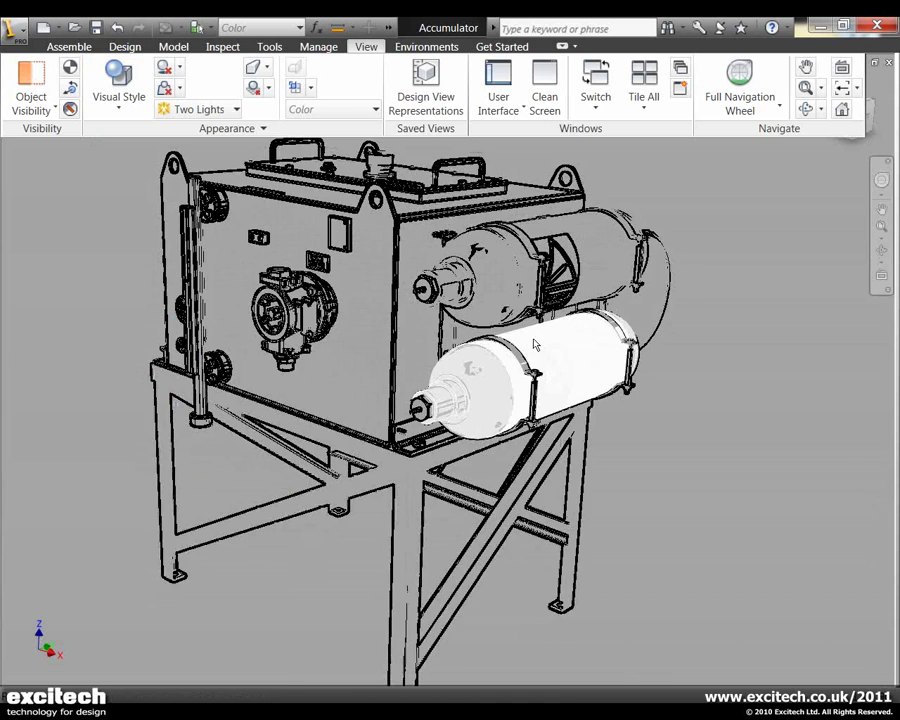
pyautogui.moveTo(308, 277)
pyautogui.mouseDown()
pyautogui.moveTo(428, 315)
pyautogui.moveTo(356, 307)
pyautogui.moveTo(490, 343)
pyautogui.moveTo(482, 329)
pyautogui.moveTo(498, 310)
pyautogui.mouseUp()
# Step: Return the assembly to the Shaded visual style
pyautogui.click(367, 48)
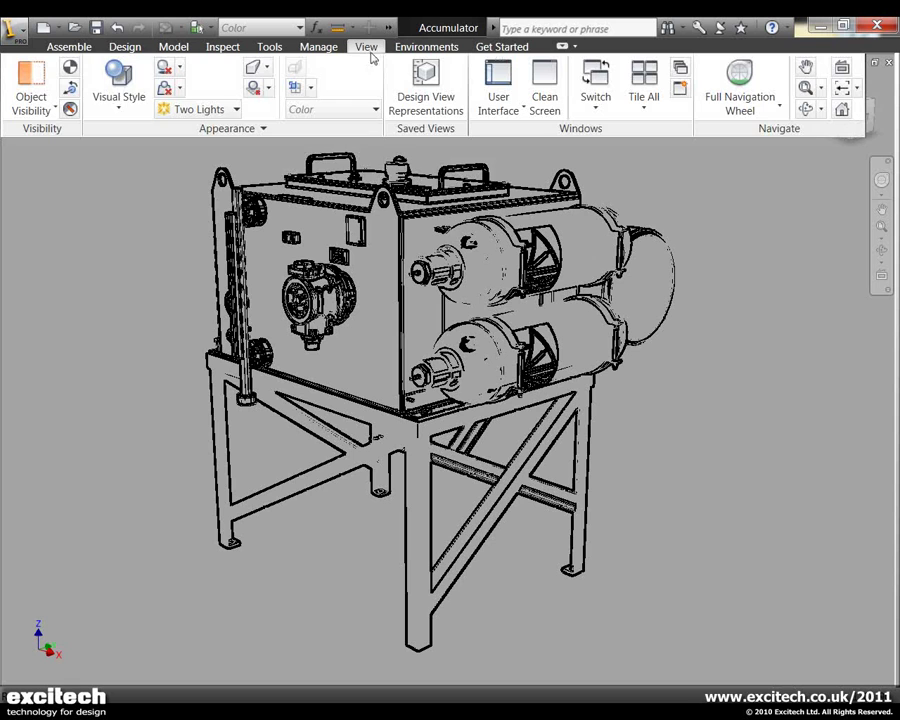
pyautogui.click(118, 110)
pyautogui.click(161, 183)
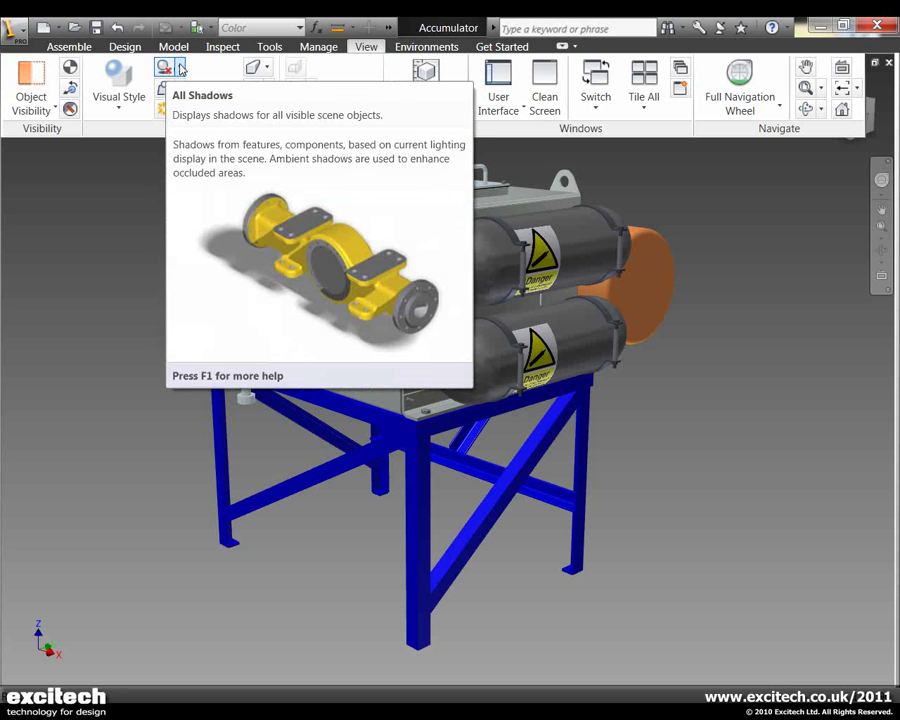
# Step: Turn on only Ground Shadows for the assembly and check the shadow beneath the blue frame
pyautogui.click(181, 68)
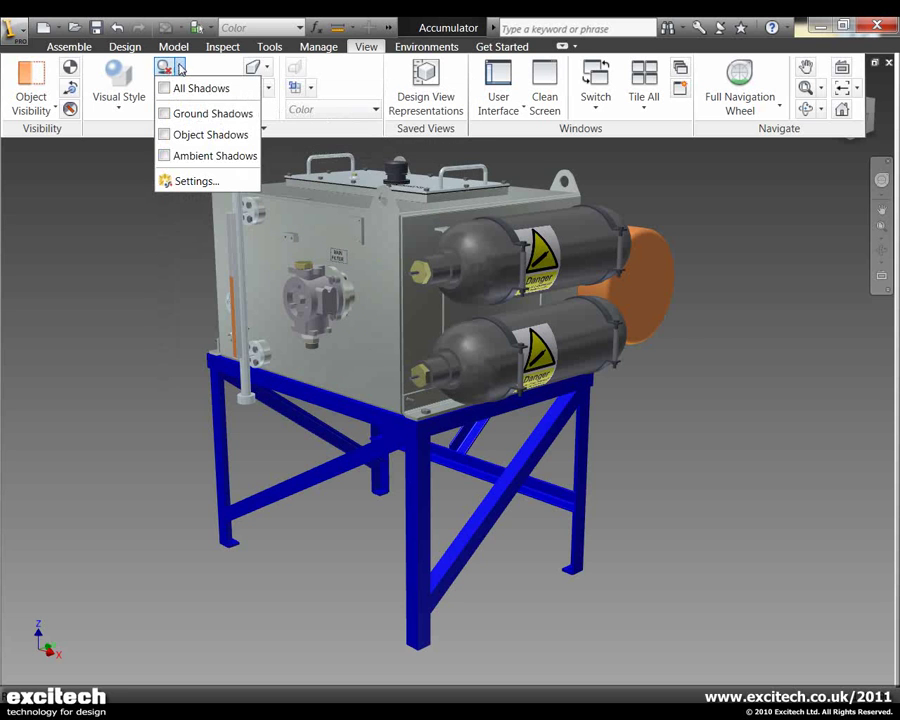
pyautogui.click(176, 114)
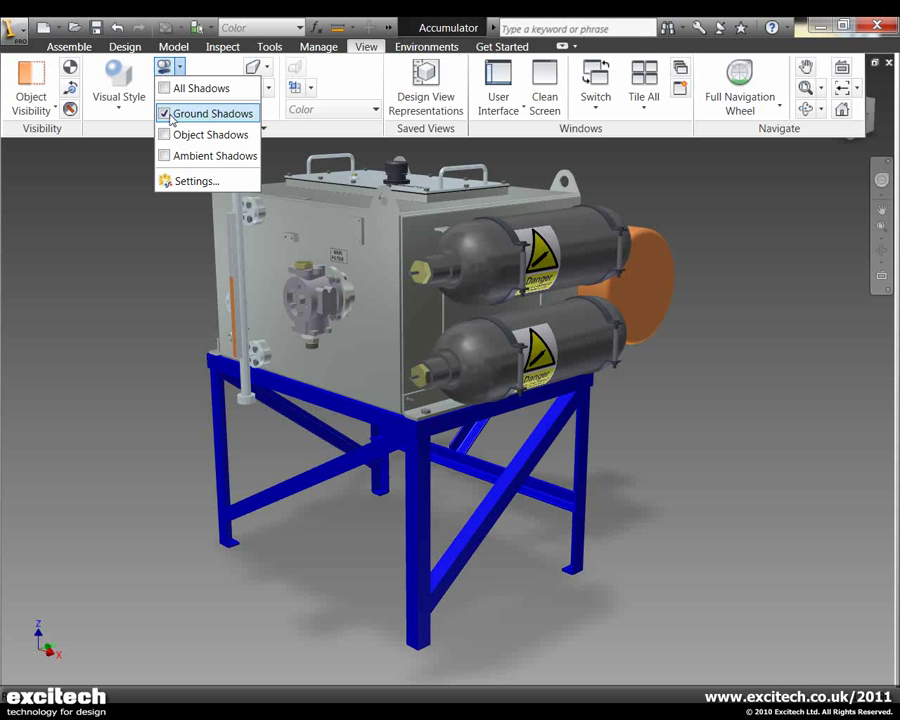
pyautogui.click(650, 494)
pyautogui.press('F4')
pyautogui.moveTo(490, 466); pyautogui.dragTo(483, 434)
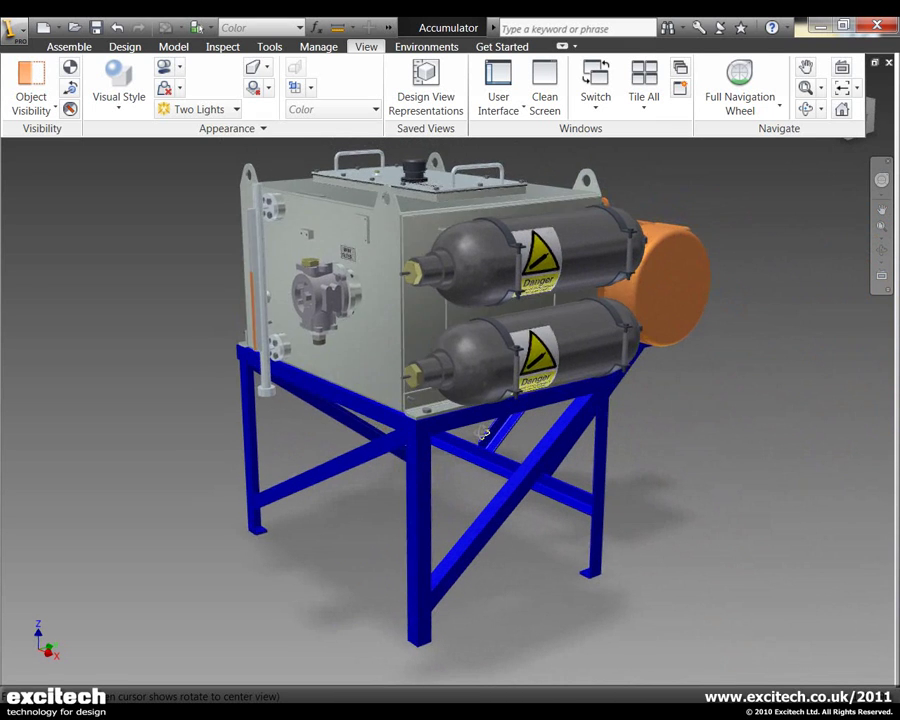
# Step: Enable Object Shadows and Ambient Shadows in addition to the ground shadows, and inspect the shading around the tanks and cabinet
pyautogui.click(178, 66)
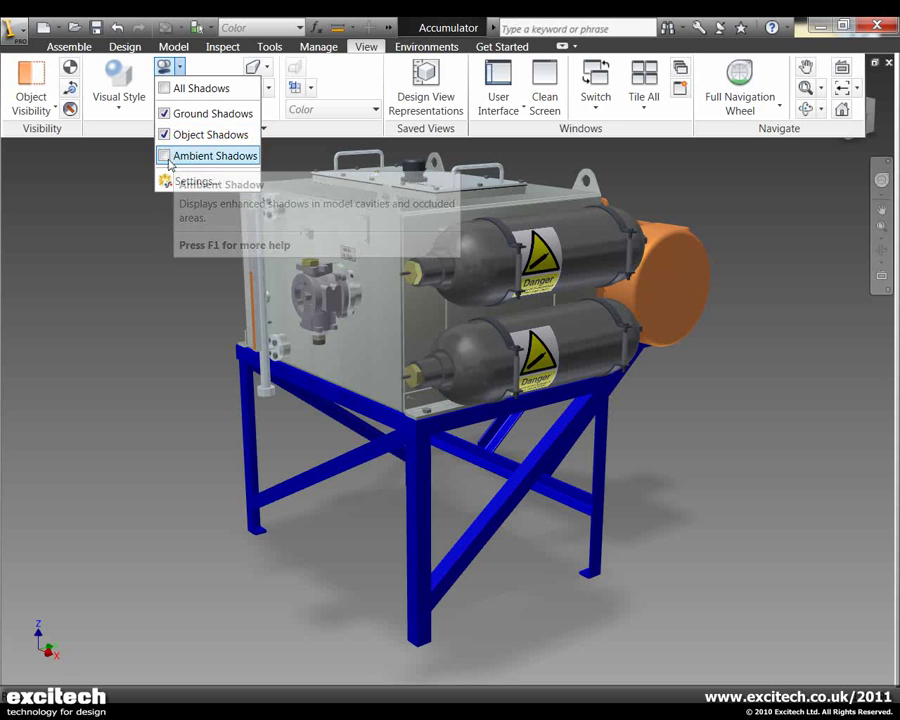
pyautogui.click(176, 158)
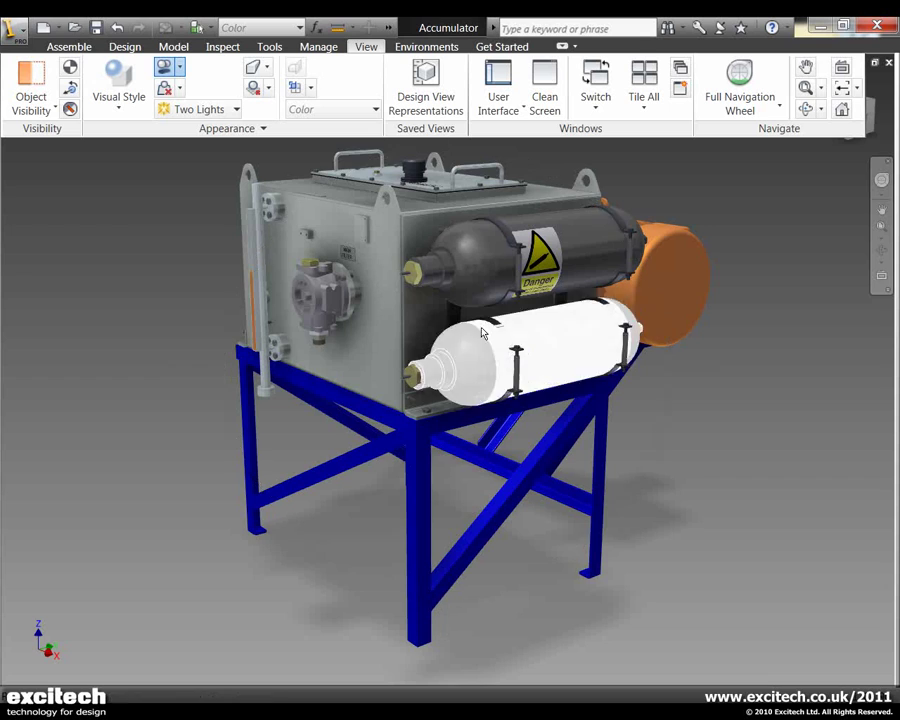
pyautogui.moveTo(388, 272); pyautogui.dragTo(402, 378)
pyautogui.moveTo(644, 400); pyautogui.dragTo(385, 287)
pyautogui.moveTo(440, 300); pyautogui.dragTo(575, 307)
pyautogui.press('F4')
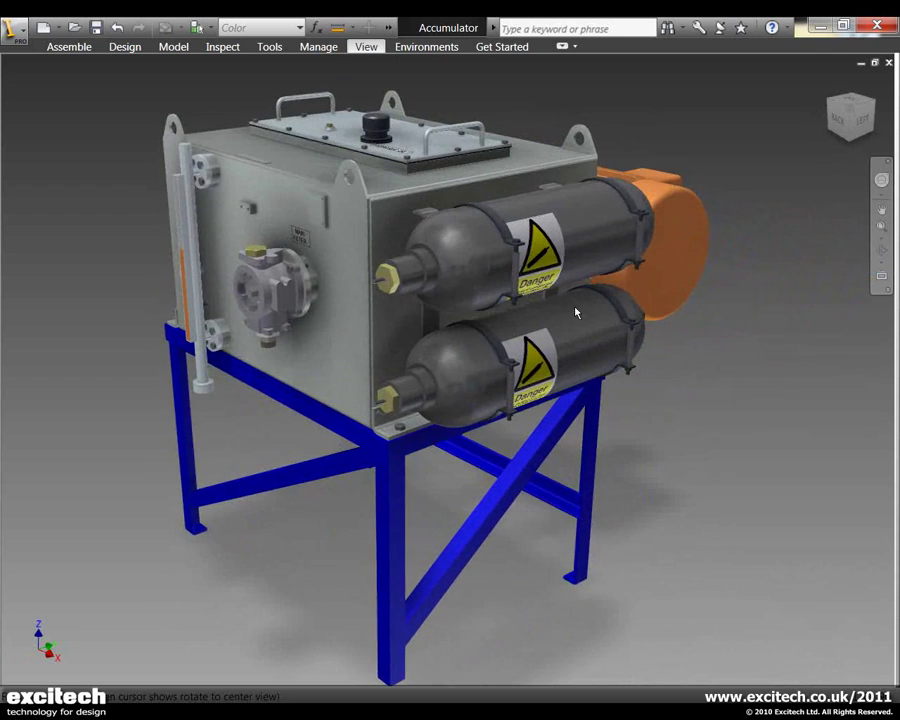
pyautogui.press('F6')
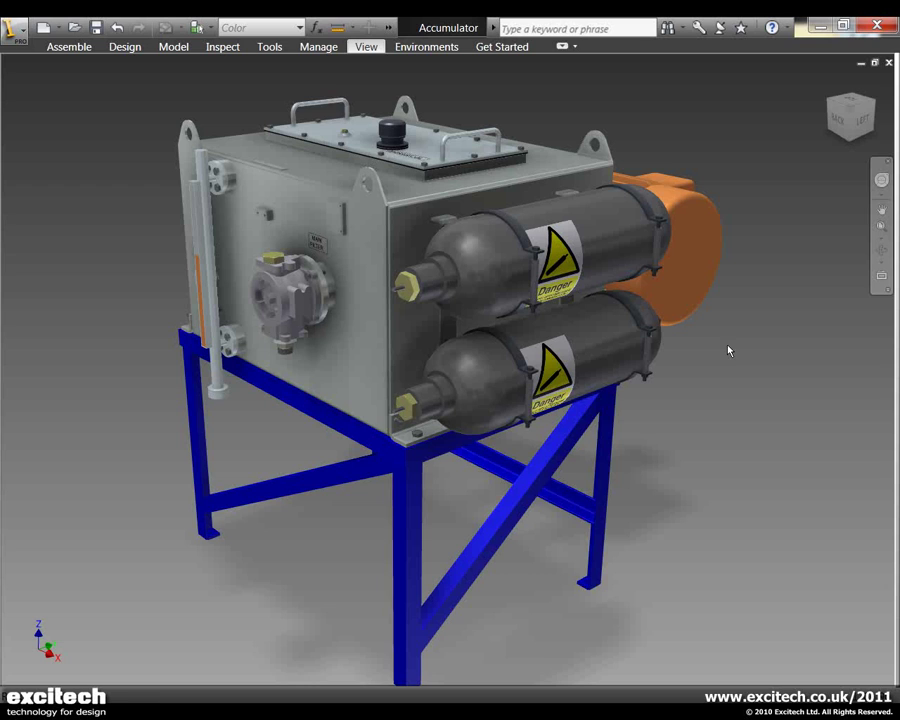
pyautogui.moveTo(710, 353); pyautogui.dragTo(691, 360, button='middle')
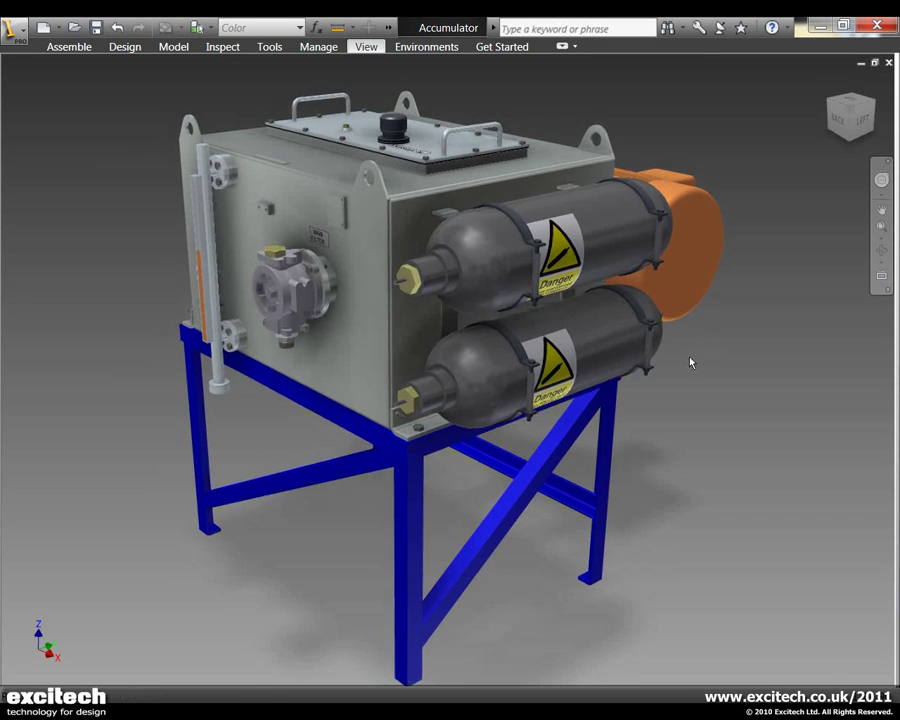
pyautogui.press('F4')
pyautogui.moveTo(585, 385); pyautogui.dragTo(511, 327)
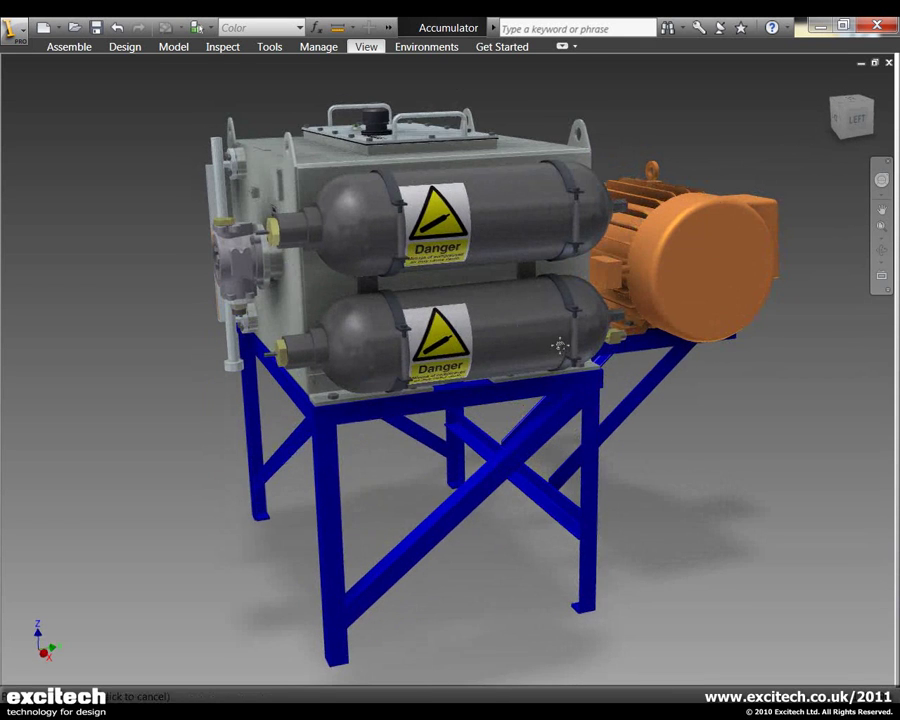
pyautogui.moveTo(560, 346); pyautogui.dragTo(517, 308)
# Step: Turn on ground reflections and inspect the reflection beneath the blue frame
pyautogui.click(362, 47)
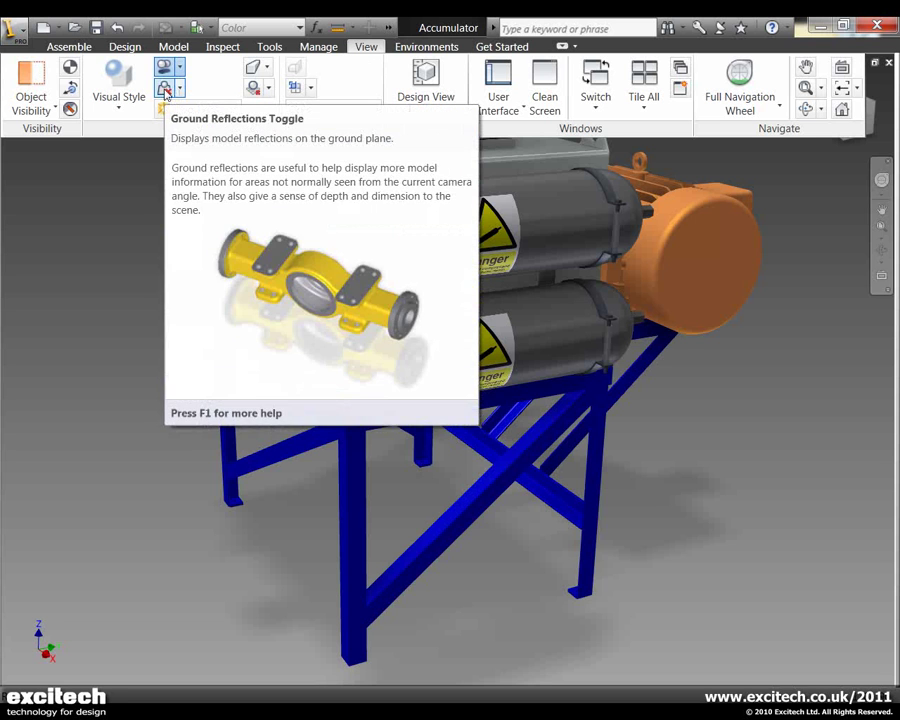
pyautogui.click(165, 89)
pyautogui.moveTo(697, 449); pyautogui.dragTo(687, 367, button='middle')
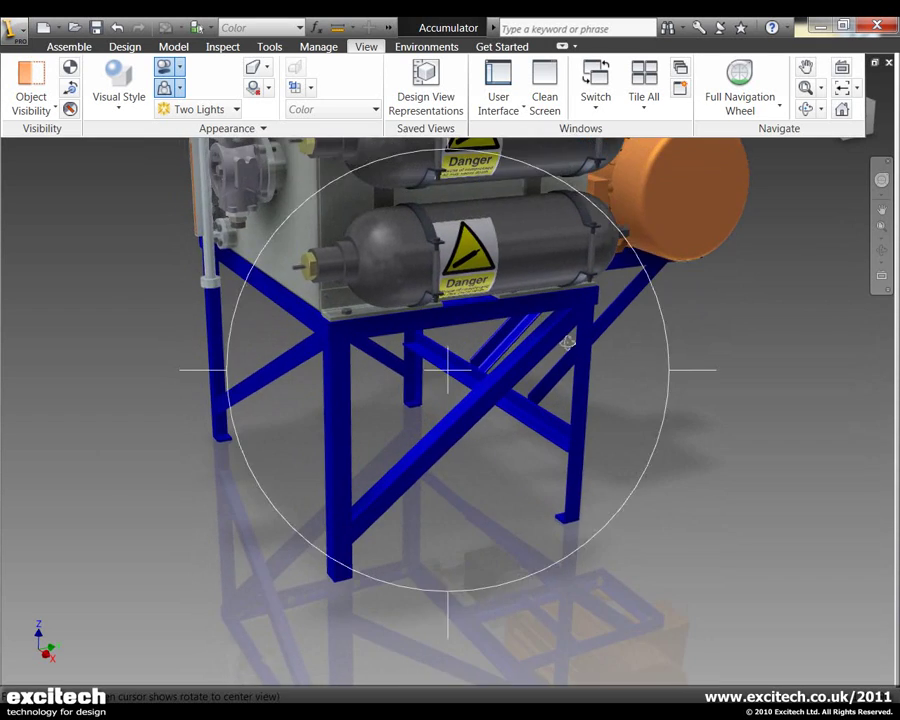
pyautogui.keyDown('shift'); pyautogui.moveTo(568, 342); pyautogui.dragTo(625, 357, button='middle'); pyautogui.keyUp('shift')
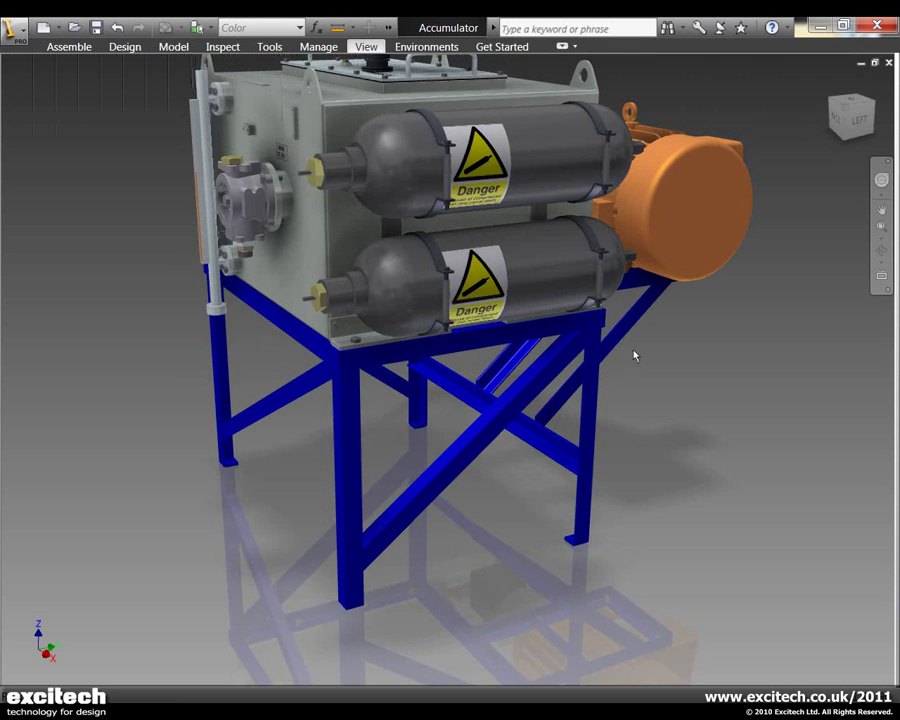
# Step: Show the ground plane grid beneath the assembly and hide it again
pyautogui.click(367, 49)
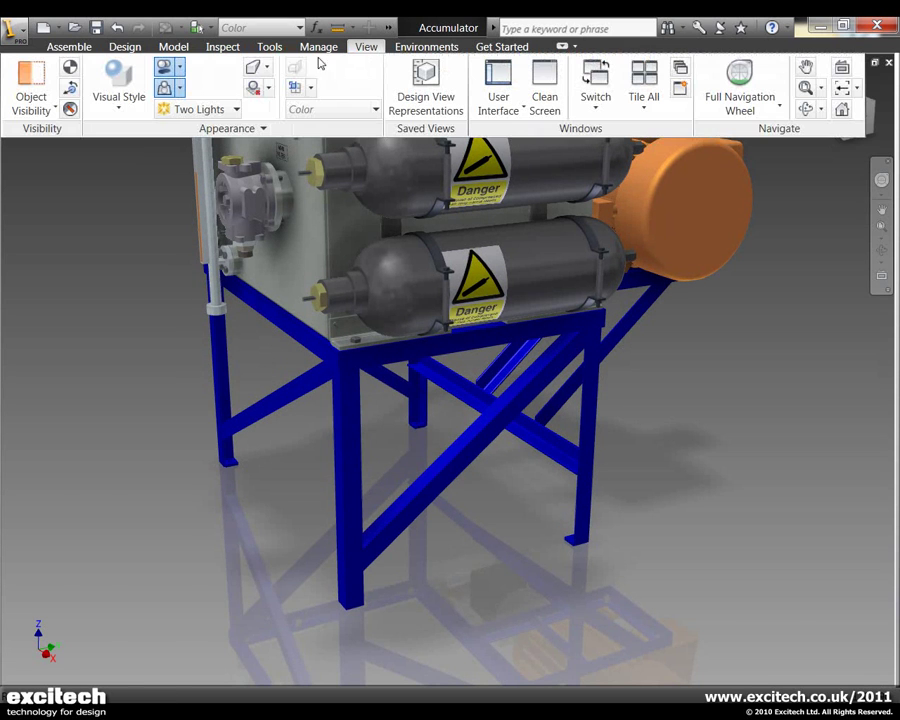
pyautogui.click(254, 88)
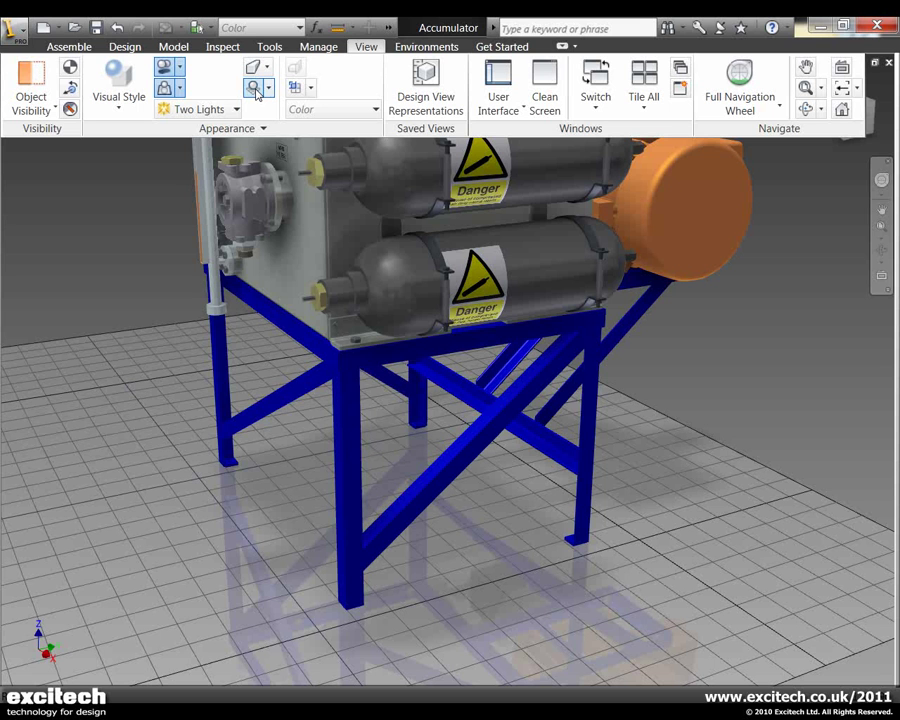
pyautogui.click(256, 92)
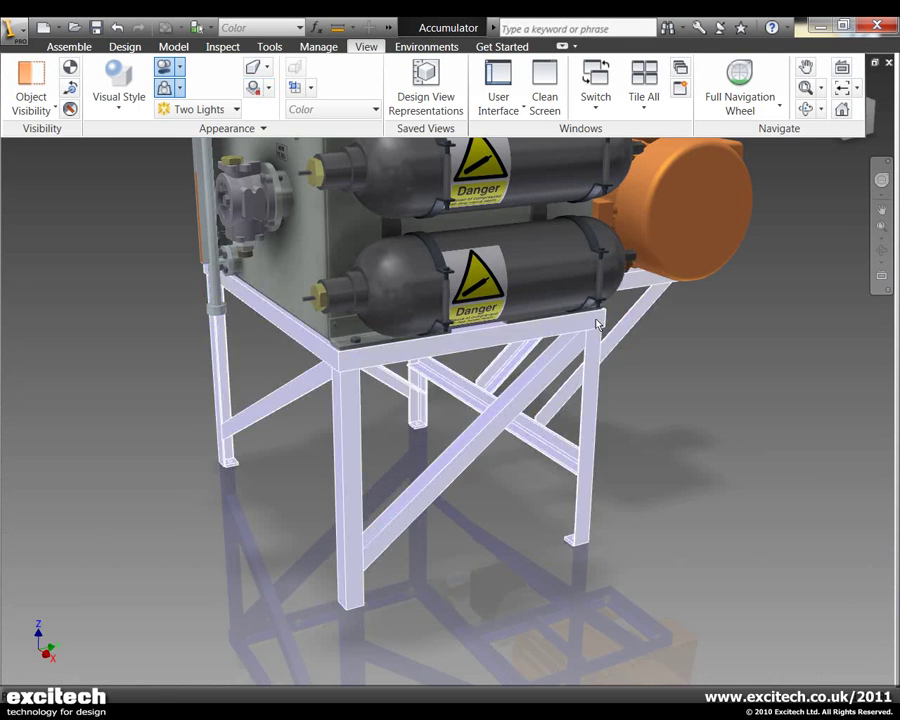
# Step: Change the lighting style of the scene to Old Warehouse
pyautogui.moveTo(597, 340); pyautogui.dragTo(602, 415, button='middle')
pyautogui.press('F4')
pyautogui.moveTo(526, 325)
pyautogui.mouseDown()
pyautogui.moveTo(526, 305)
pyautogui.moveTo(591, 311)
pyautogui.moveTo(538, 311)
pyautogui.moveTo(517, 327)
pyautogui.moveTo(532, 341)
pyautogui.moveTo(520, 346)
pyautogui.moveTo(522, 394)
pyautogui.moveTo(514, 356)
pyautogui.moveTo(530, 317)
pyautogui.mouseUp()
pyautogui.press('F3')
pyautogui.press('F4')
pyautogui.click(529, 317)
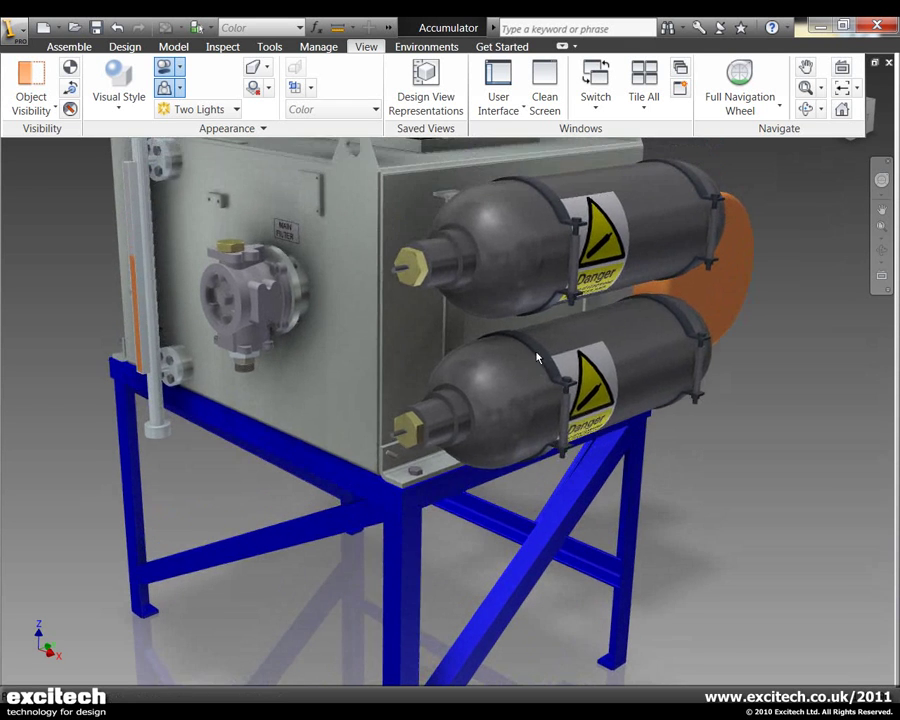
pyautogui.press('Escape')
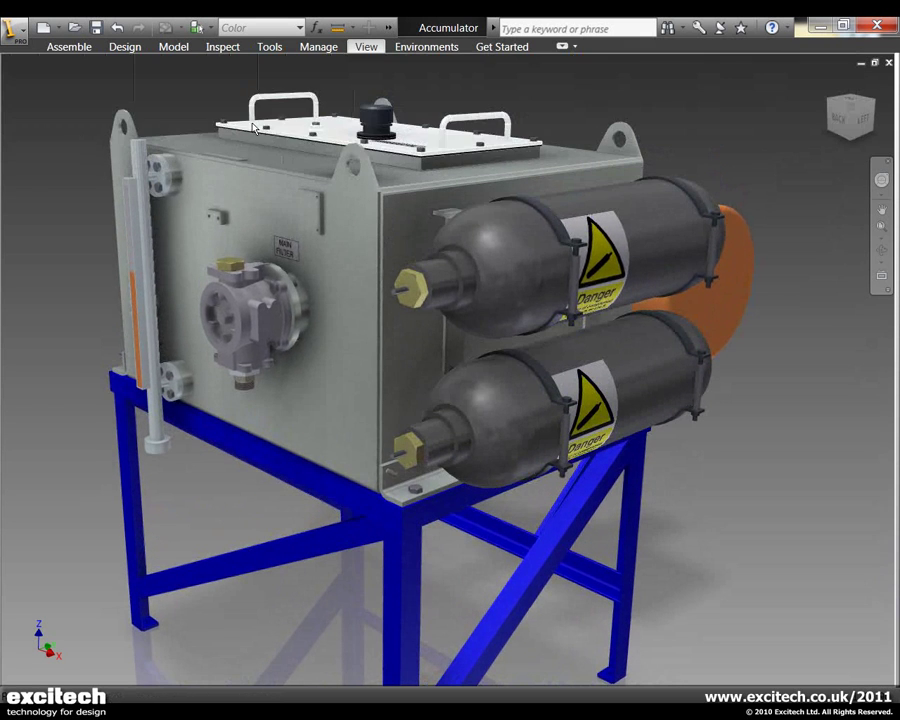
pyautogui.click(367, 47)
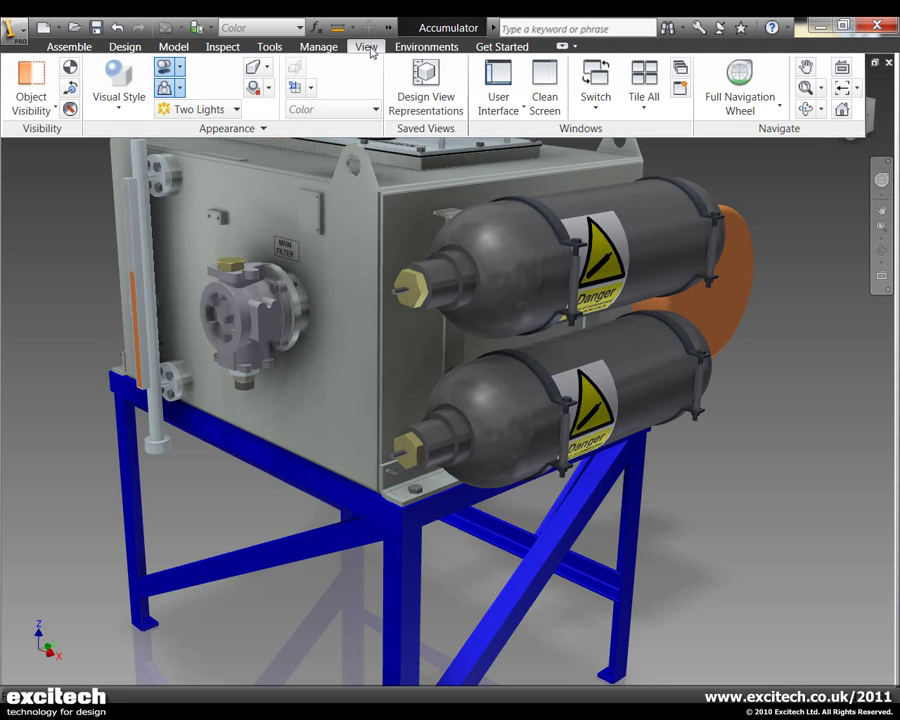
pyautogui.click(235, 110)
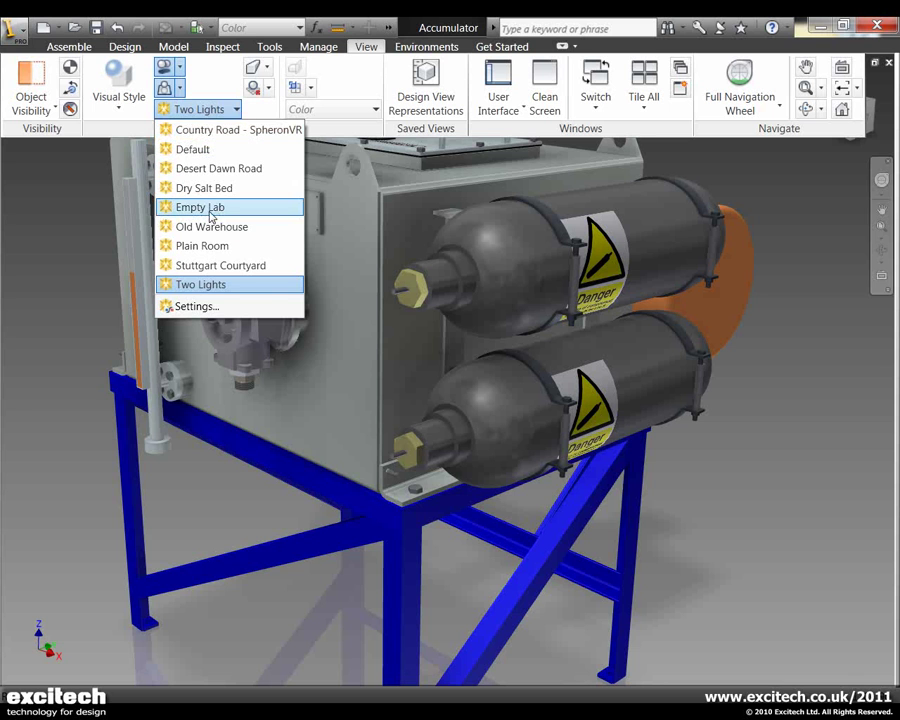
pyautogui.click(206, 228)
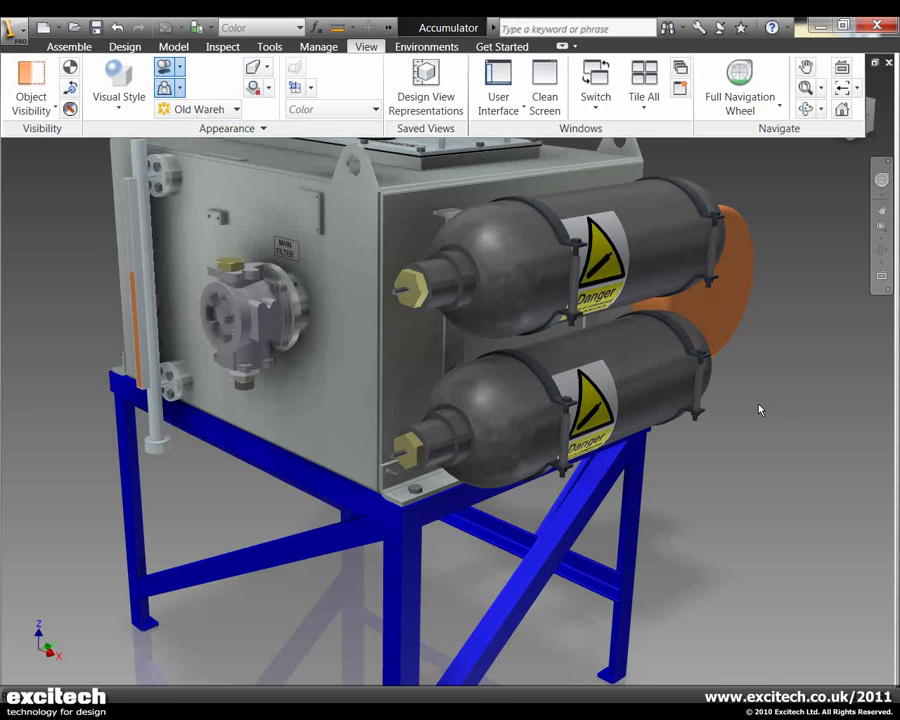
pyautogui.moveTo(716, 397); pyautogui.dragTo(686, 394, button='middle')
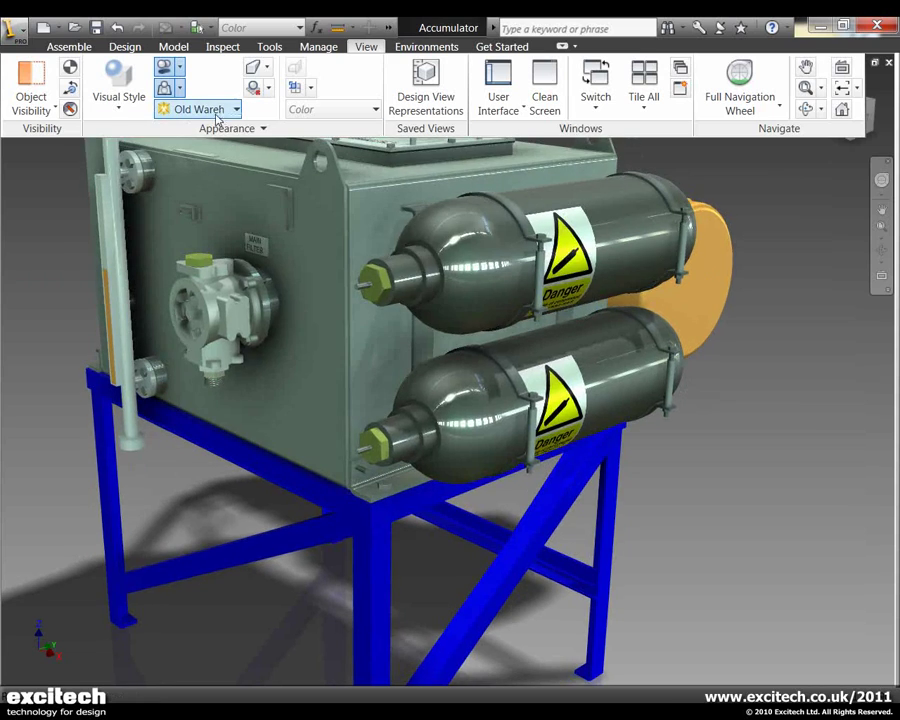
# Step: Examine the reflections and shadows of the Old Warehouse lighting on the tanks, cabinet and filter from another angle
pyautogui.press('F4')
pyautogui.moveTo(549, 380); pyautogui.dragTo(596, 384)
pyautogui.press('F3')
pyautogui.moveTo(530, 361); pyautogui.dragTo(450, 246)
pyautogui.press('F4')
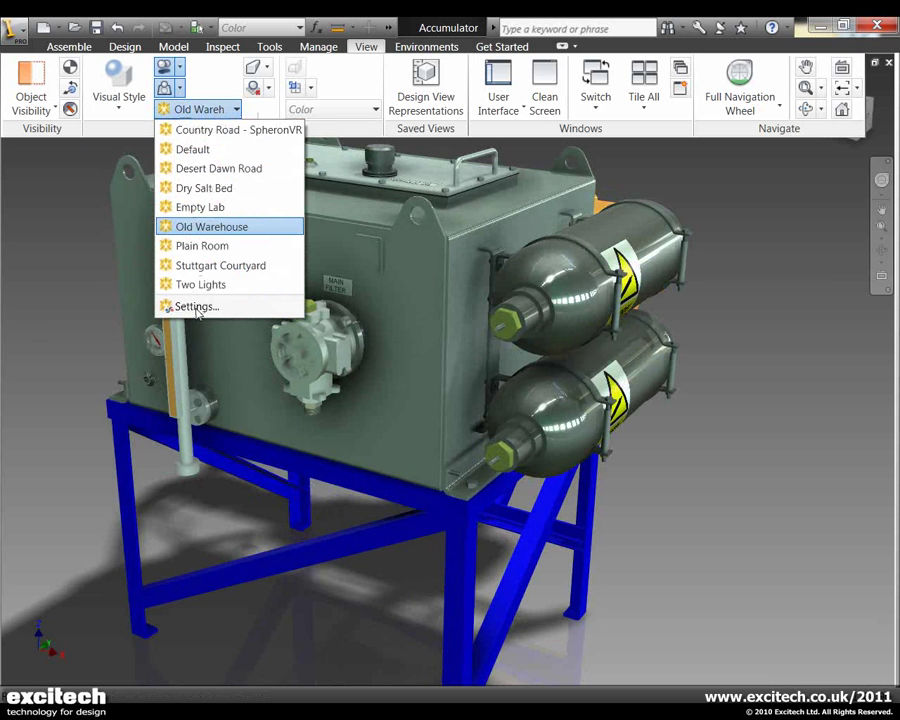
# Step: Display the scene image of the Old Warehouse lighting style behind the assembly
pyautogui.click(197, 307)
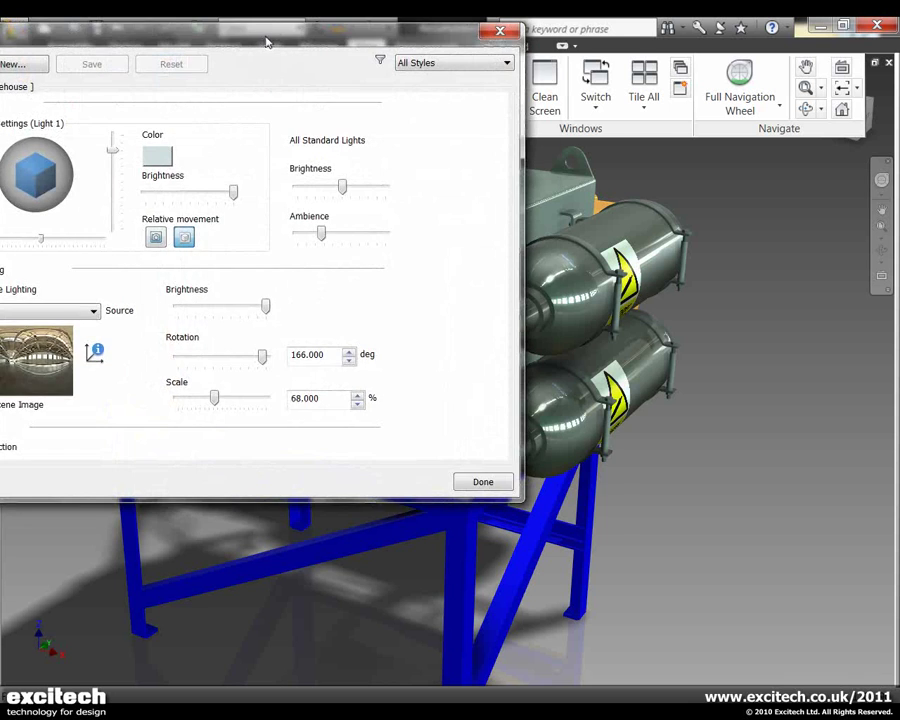
pyautogui.moveTo(267, 42); pyautogui.dragTo(497, 96)
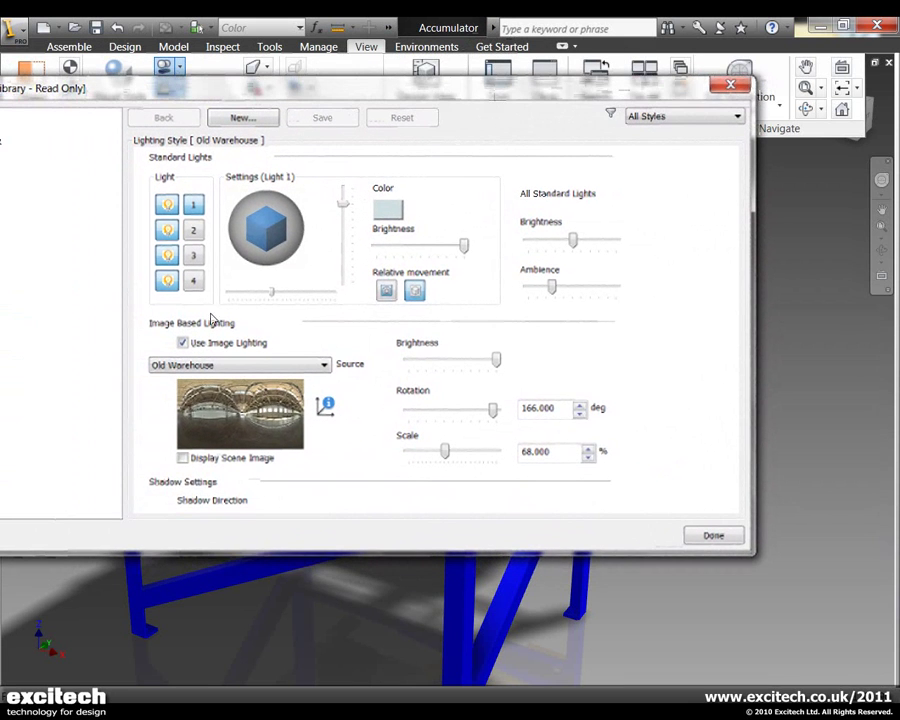
pyautogui.click(184, 459)
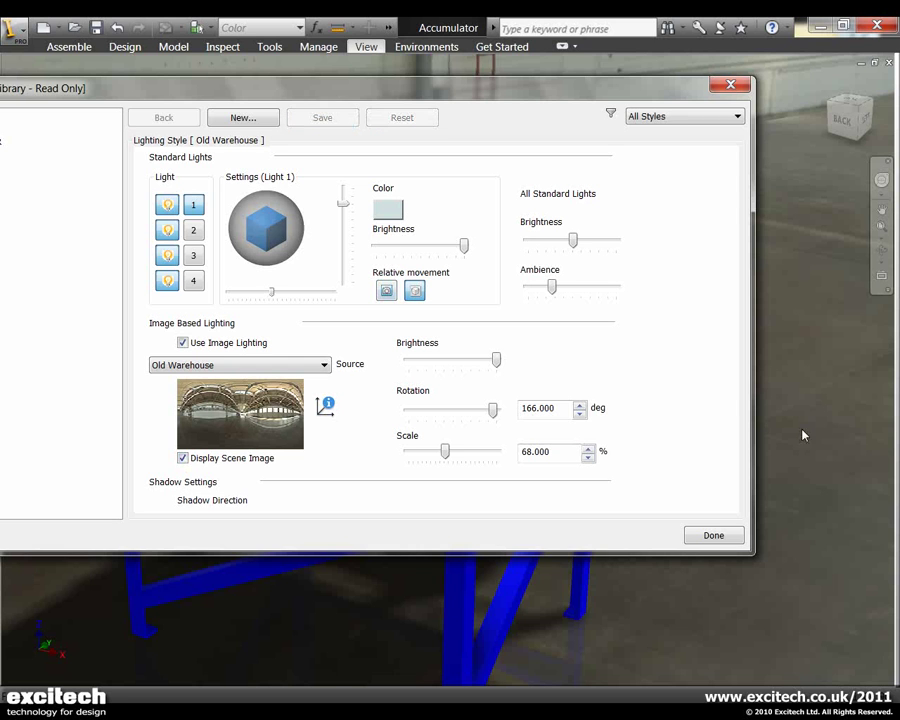
pyautogui.click(726, 544)
# Step: Examine the assembly against the warehouse backdrop from the tank and motor sides
pyautogui.press('F4')
pyautogui.moveTo(468, 430); pyautogui.dragTo(893, 335)
pyautogui.moveTo(618, 350); pyautogui.dragTo(656, 373)
pyautogui.press('F3')
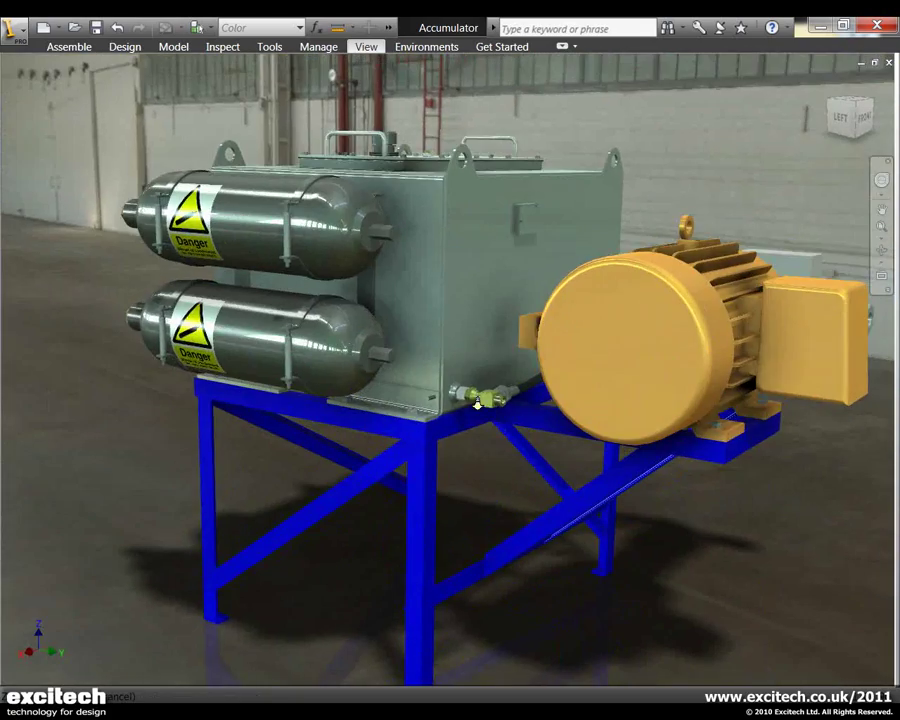
pyautogui.moveTo(478, 402)
pyautogui.mouseDown()
pyautogui.moveTo(471, 374)
pyautogui.moveTo(460, 390)
pyautogui.moveTo(424, 390)
pyautogui.moveTo(456, 412)
pyautogui.moveTo(467, 408)
pyautogui.moveTo(462, 378)
pyautogui.moveTo(464, 388)
pyautogui.mouseUp()
pyautogui.press('F4')
# Step: Try out the scale of the Old Warehouse scene image and set its rotation to 180 degrees
pyautogui.click(367, 47)
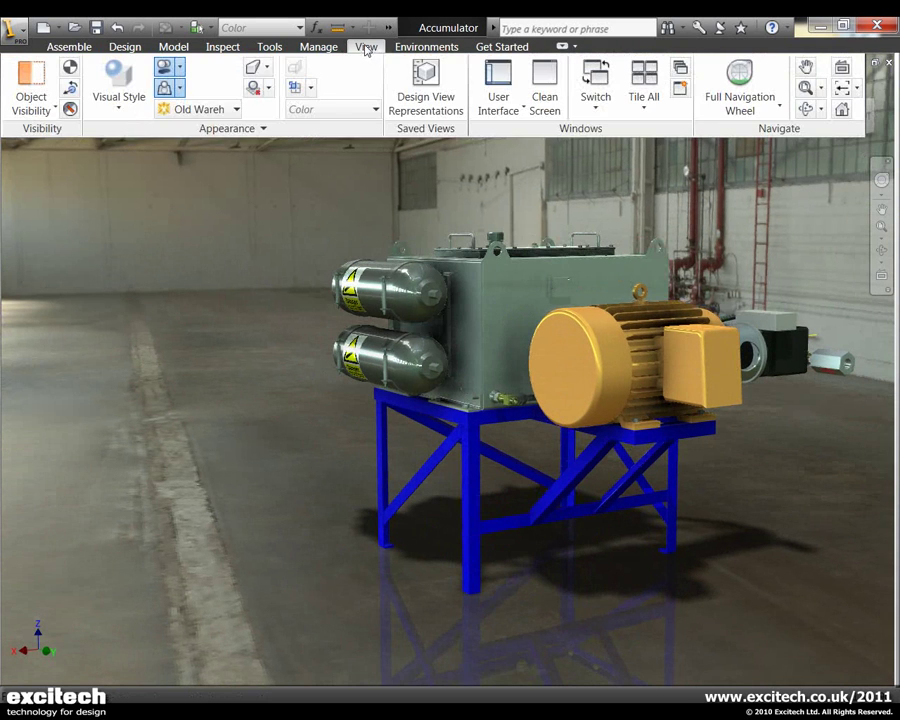
pyautogui.click(217, 110)
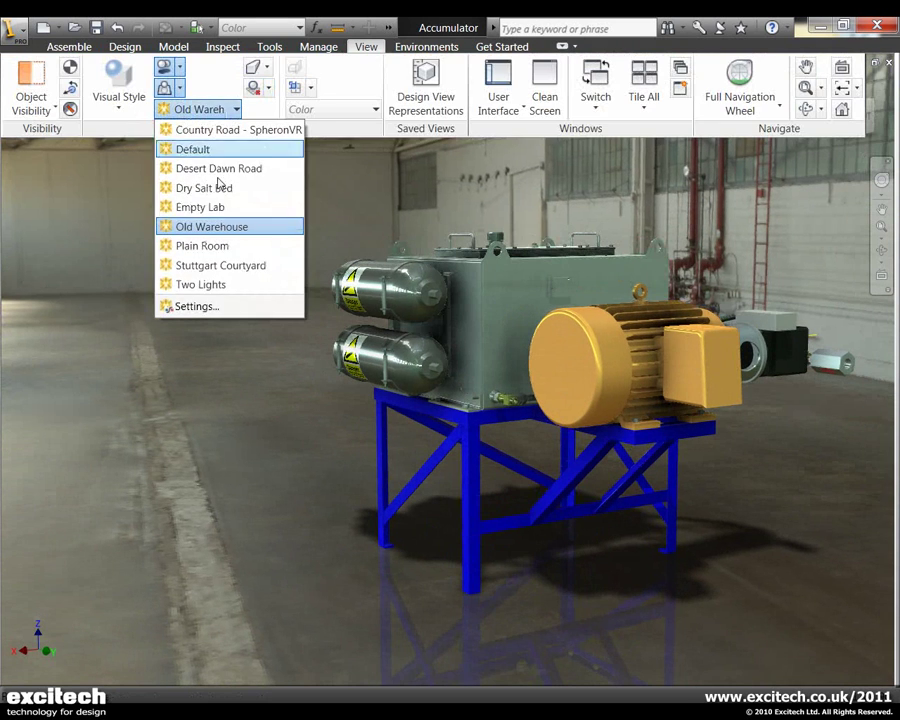
pyautogui.click(195, 306)
pyautogui.moveTo(543, 94); pyautogui.dragTo(139, 73)
pyautogui.moveTo(42, 430)
pyautogui.mouseDown()
pyautogui.moveTo(56, 433)
pyautogui.moveTo(25, 437)
pyautogui.moveTo(46, 440)
pyautogui.mouseUp()
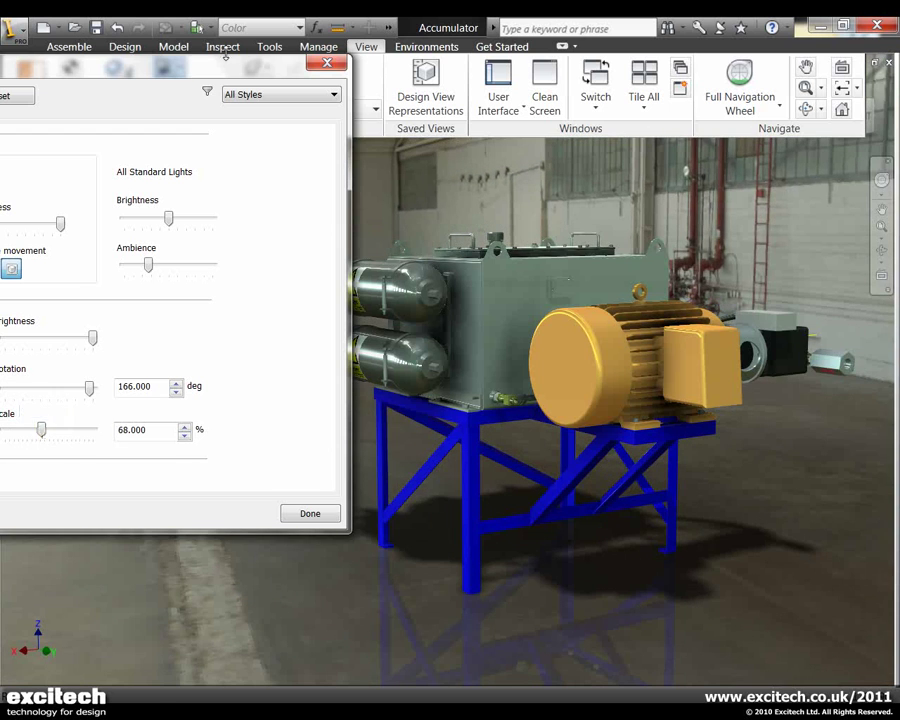
pyautogui.moveTo(215, 73); pyautogui.dragTo(297, 68)
pyautogui.moveTo(172, 385)
pyautogui.mouseDown()
pyautogui.moveTo(106, 399)
pyautogui.moveTo(78, 416)
pyautogui.moveTo(104, 396)
pyautogui.moveTo(176, 402)
pyautogui.mouseUp()
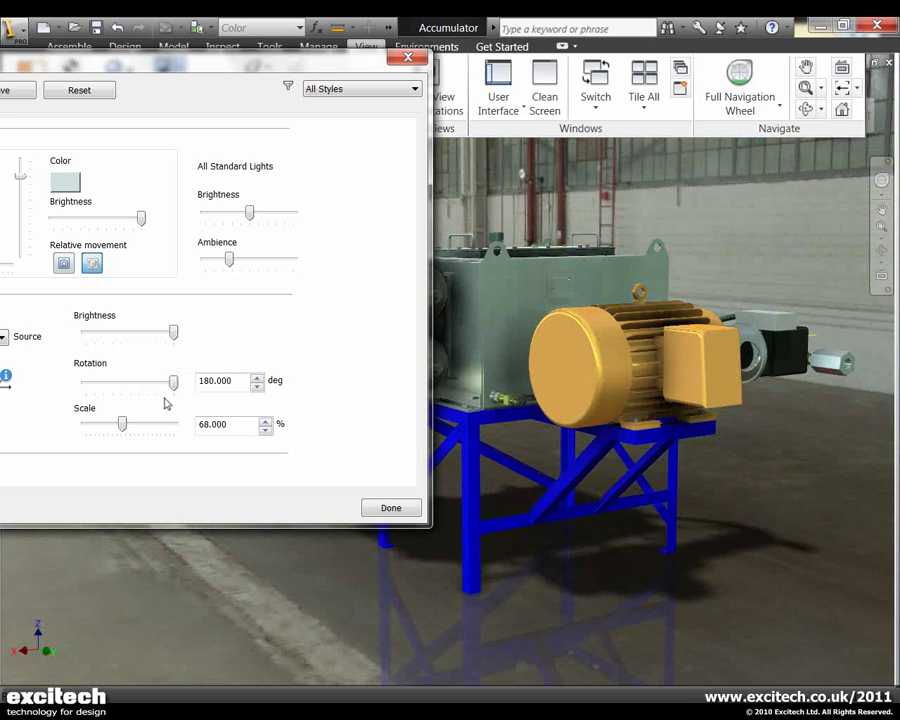
pyautogui.moveTo(277, 64); pyautogui.dragTo(138, 68)
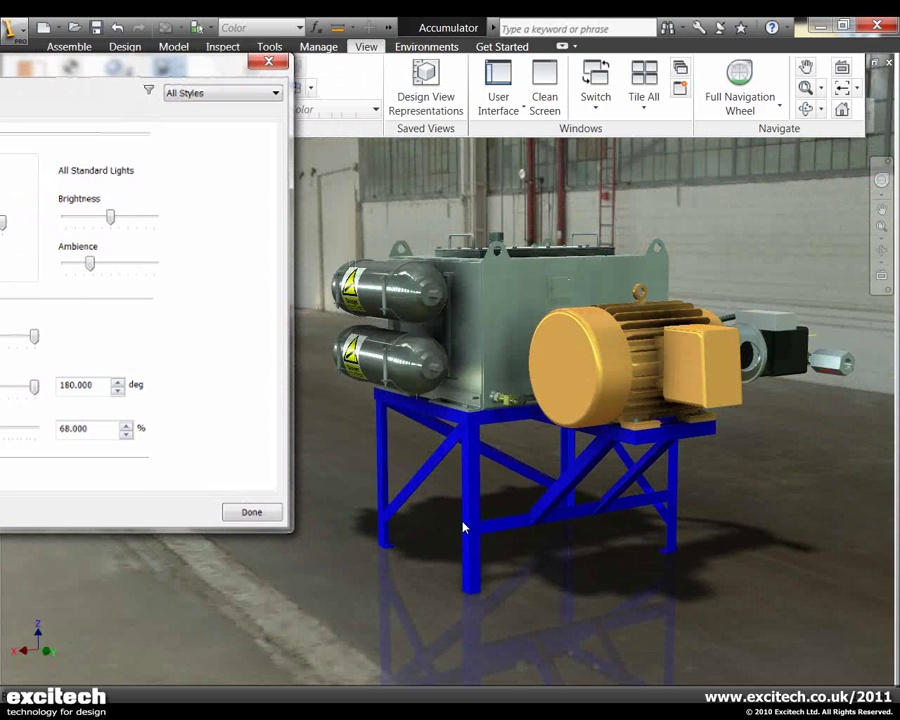
pyautogui.moveTo(210, 66); pyautogui.dragTo(298, 37)
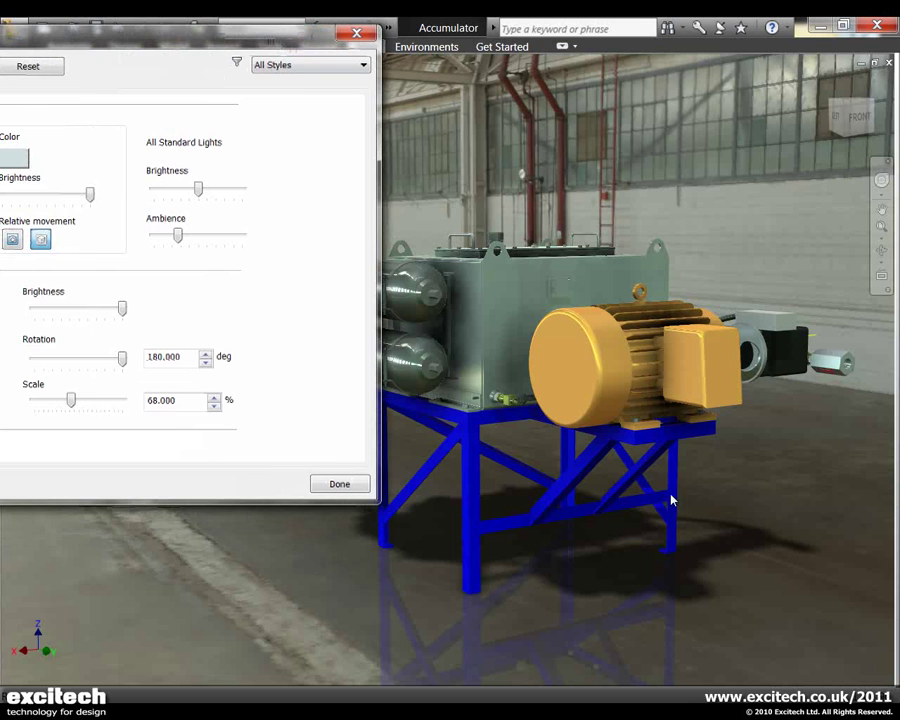
# Step: Increase the shadow softness and slightly raise the ambient shadows of the Old Warehouse lighting style, and save the edits
pyautogui.moveTo(236, 42); pyautogui.dragTo(607, 50)
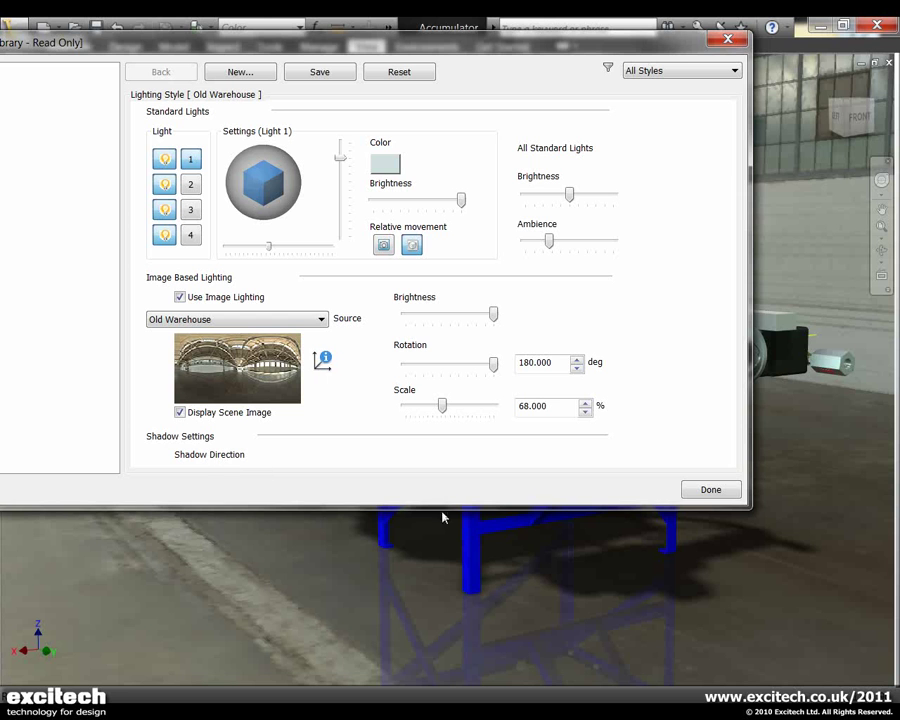
pyautogui.moveTo(443, 510); pyautogui.dragTo(442, 586)
pyautogui.moveTo(565, 50); pyautogui.dragTo(246, 55)
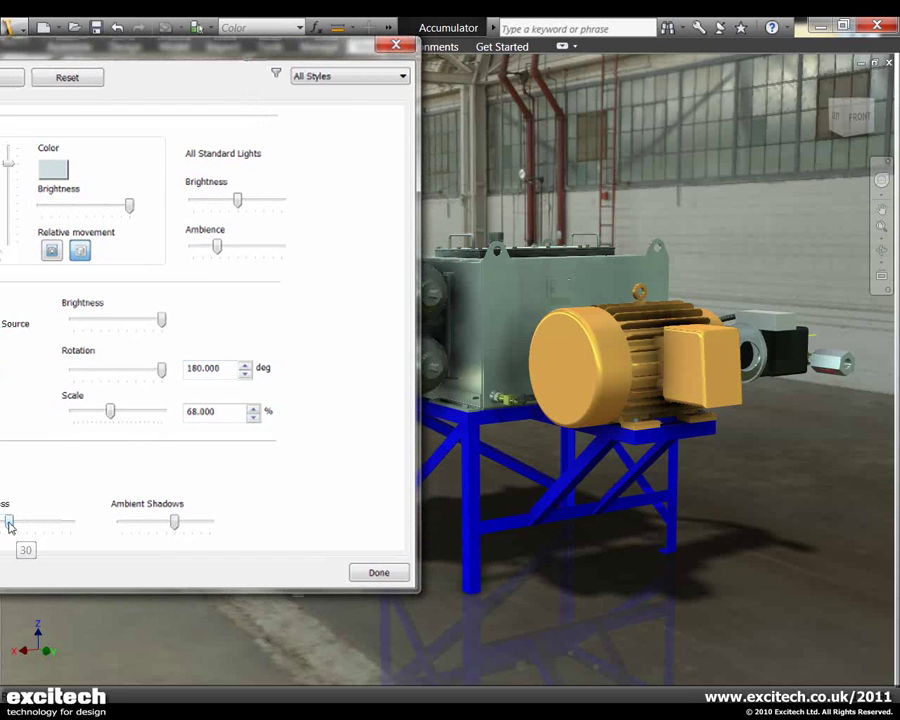
pyautogui.moveTo(16, 527)
pyautogui.mouseDown()
pyautogui.moveTo(63, 524)
pyautogui.moveTo(3, 533)
pyautogui.moveTo(56, 534)
pyautogui.moveTo(11, 530)
pyautogui.moveTo(26, 531)
pyautogui.mouseUp()
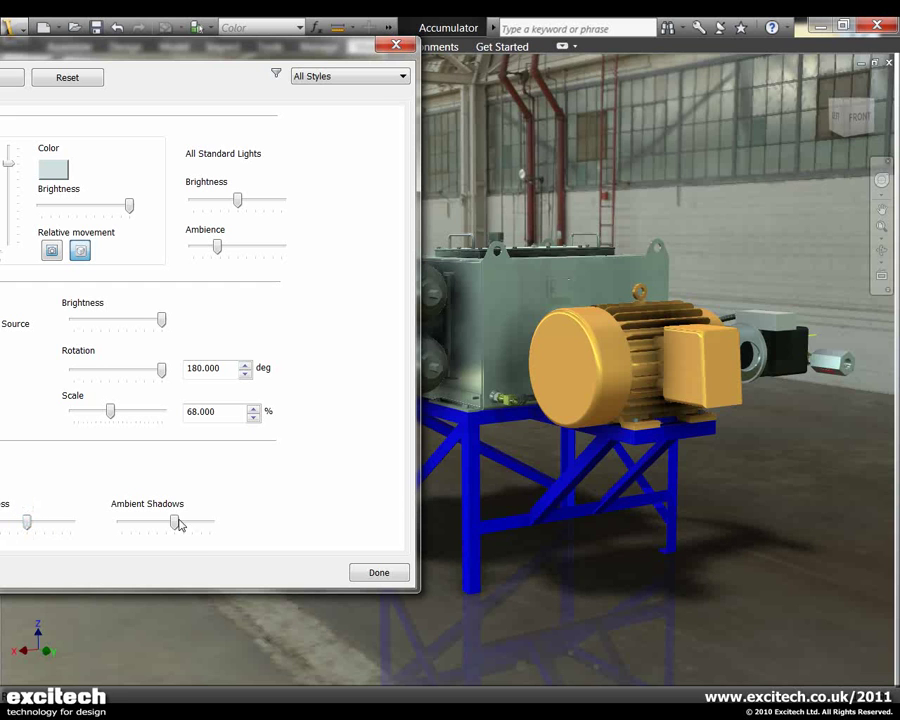
pyautogui.moveTo(180, 527)
pyautogui.mouseDown()
pyautogui.moveTo(203, 523)
pyautogui.moveTo(167, 526)
pyautogui.moveTo(183, 533)
pyautogui.mouseUp()
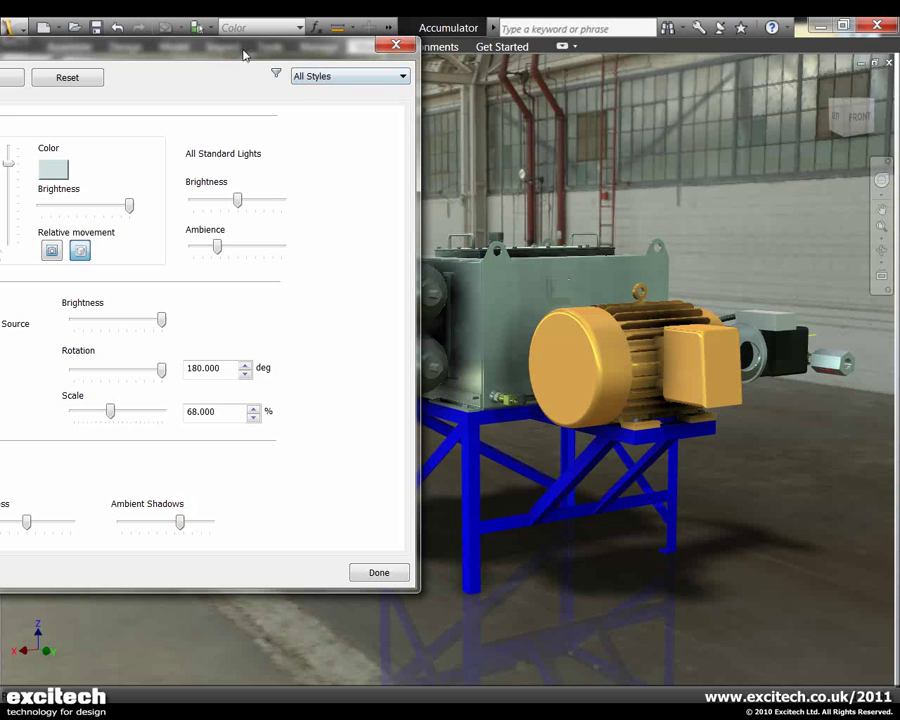
pyautogui.moveTo(244, 55); pyautogui.dragTo(348, 68)
pyautogui.click(525, 592)
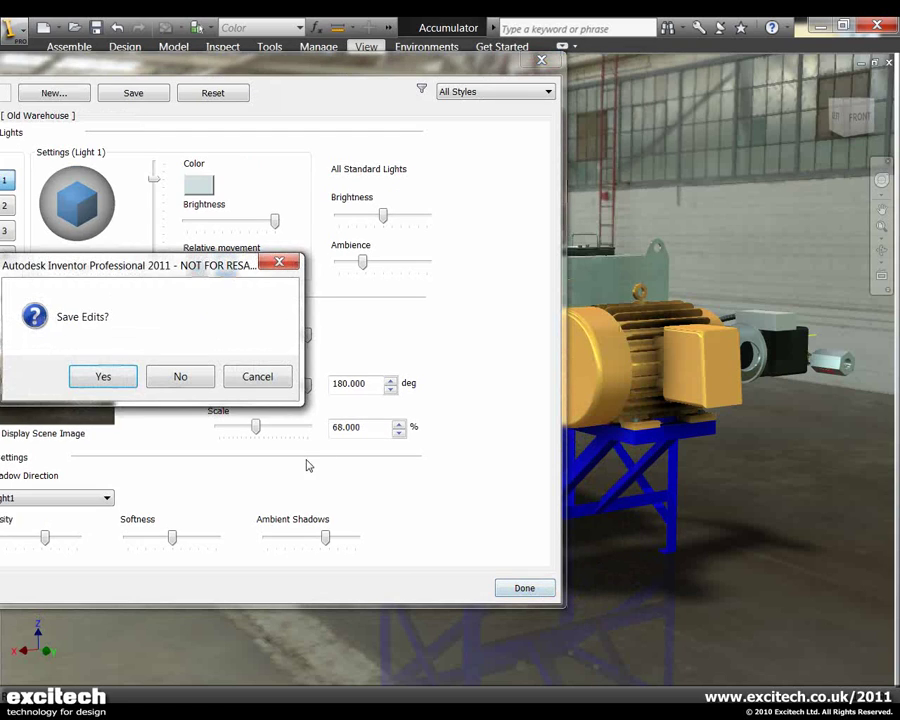
pyautogui.click(115, 378)
# Step: Switch the assembly's visual style to Realistic
pyautogui.press('F4')
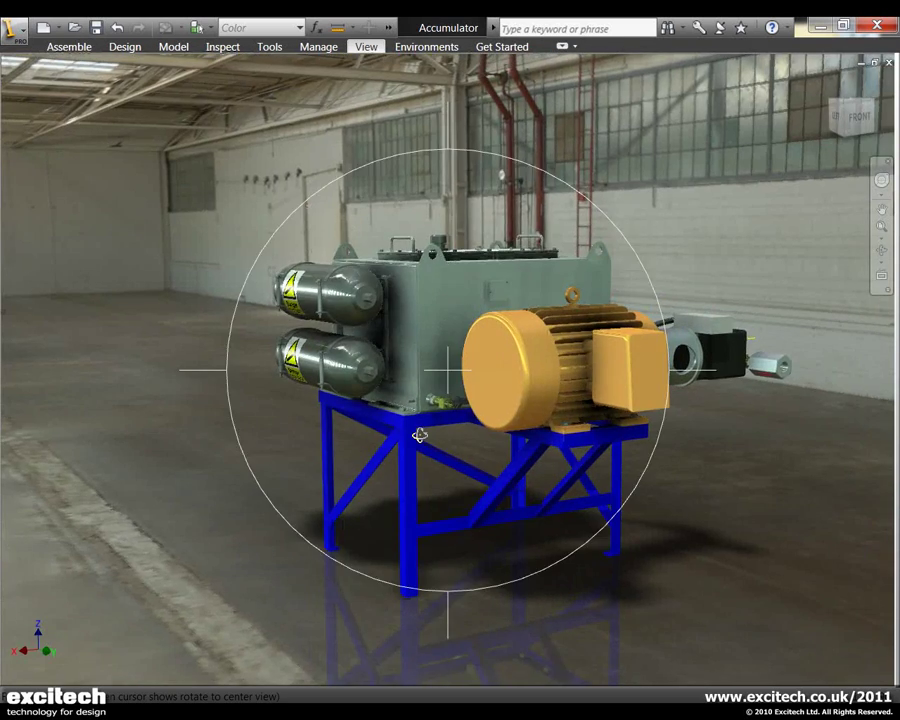
pyautogui.moveTo(416, 430)
pyautogui.mouseDown()
pyautogui.moveTo(386, 424)
pyautogui.moveTo(478, 440)
pyautogui.moveTo(466, 422)
pyautogui.moveTo(478, 418)
pyautogui.moveTo(436, 438)
pyautogui.moveTo(470, 436)
pyautogui.moveTo(441, 430)
pyautogui.moveTo(441, 440)
pyautogui.moveTo(400, 428)
pyautogui.moveTo(418, 450)
pyautogui.mouseUp()
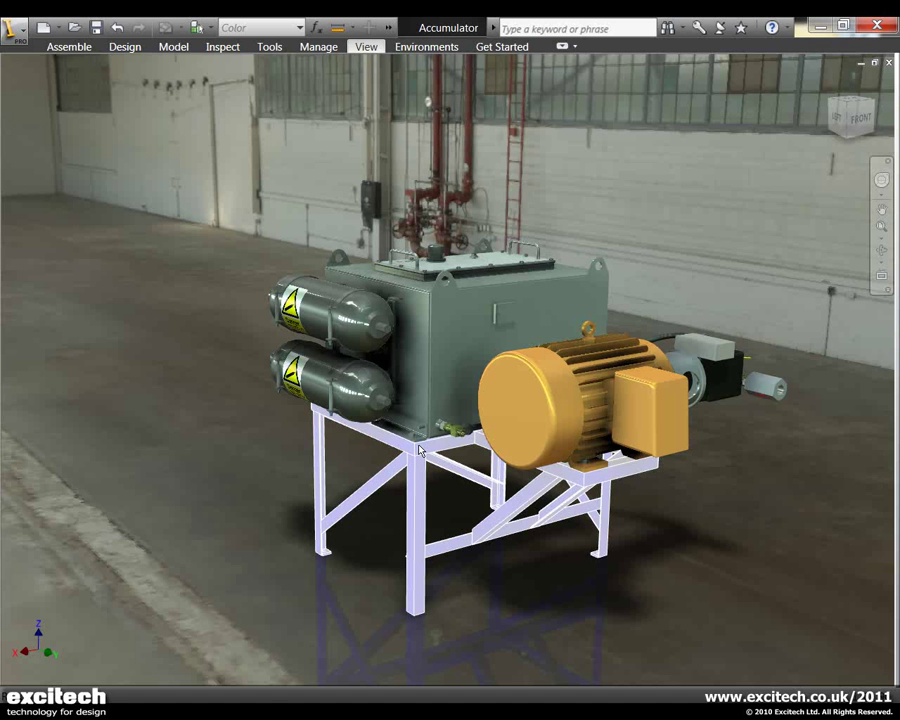
pyautogui.press('F4')
pyautogui.moveTo(484, 343)
pyautogui.mouseDown()
pyautogui.moveTo(470, 334)
pyautogui.moveTo(476, 341)
pyautogui.mouseUp()
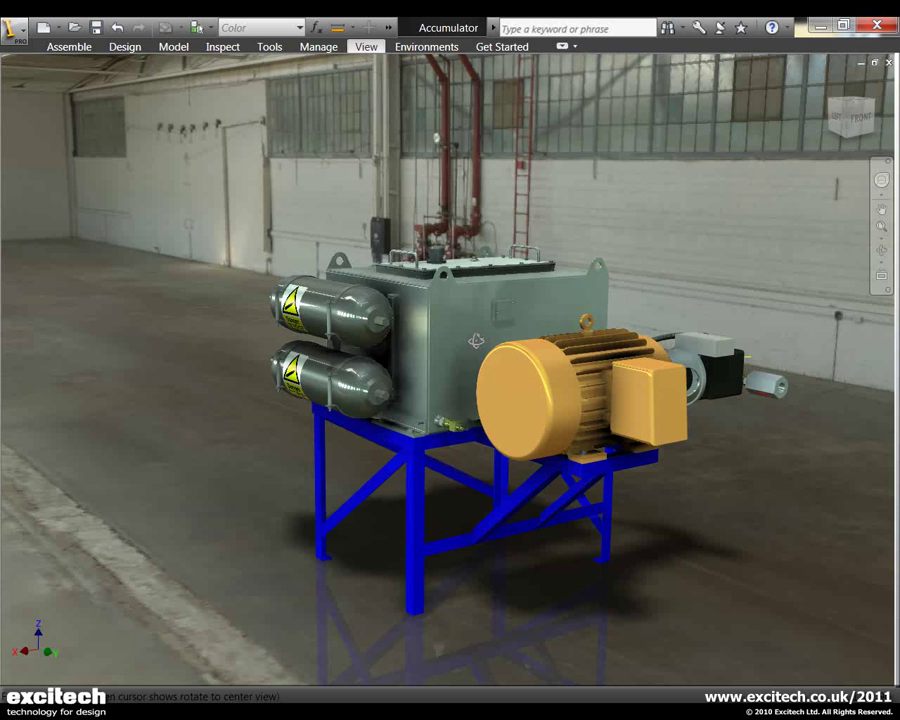
pyautogui.click(367, 47)
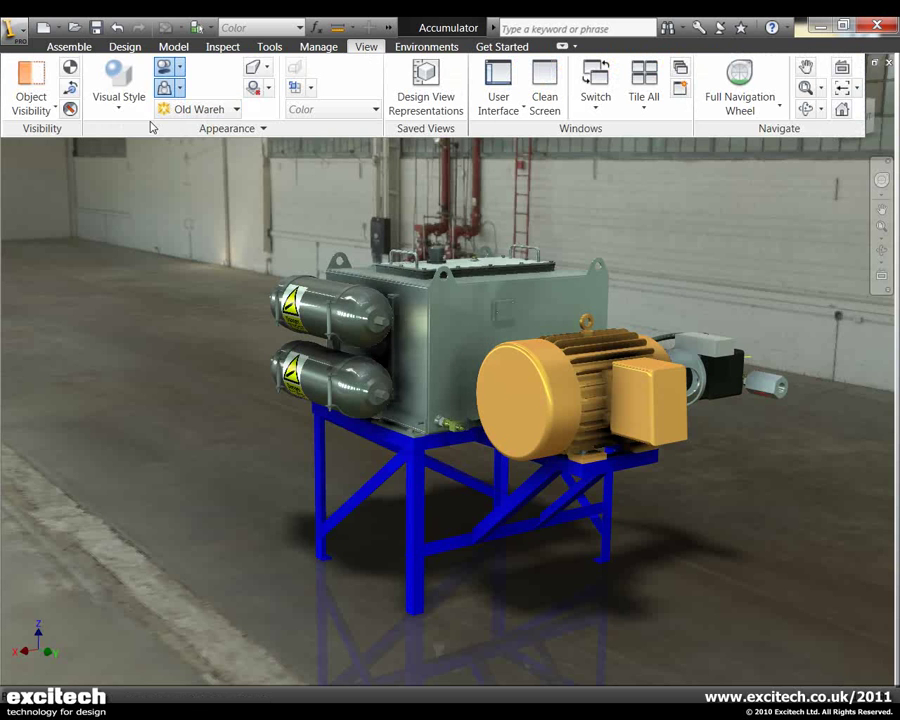
pyautogui.click(119, 88)
pyautogui.click(162, 143)
# Step: Examine the realistic materials and reflections on the tanks, cabinet and motor up close and from several angles
pyautogui.press('F4')
pyautogui.moveTo(445, 381); pyautogui.dragTo(446, 438)
pyautogui.press('F3')
pyautogui.scroll(10, 452, 420)
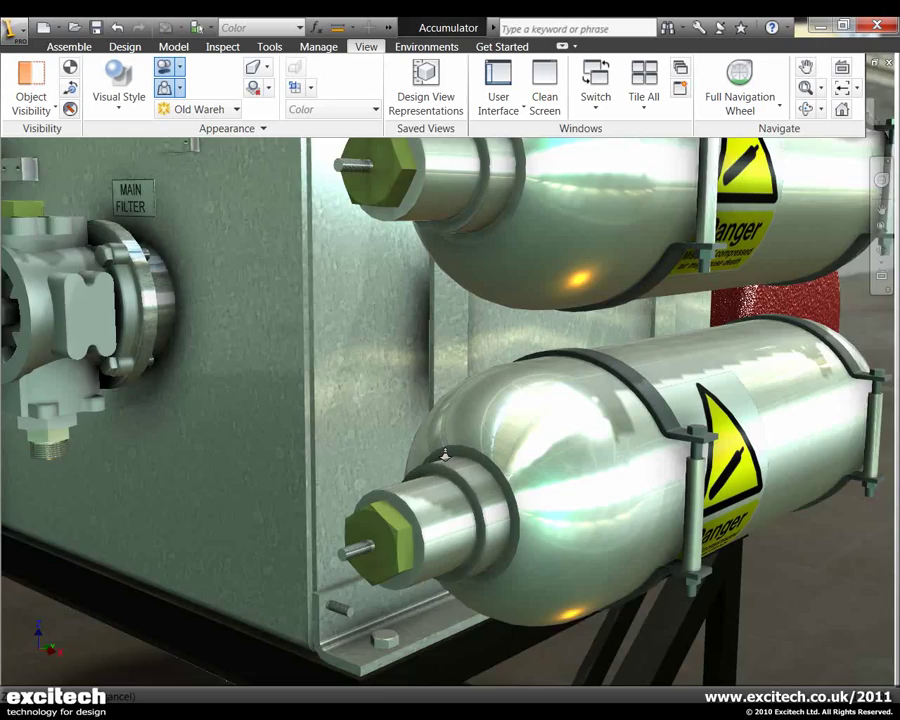
pyautogui.scroll(-5, 464, 382)
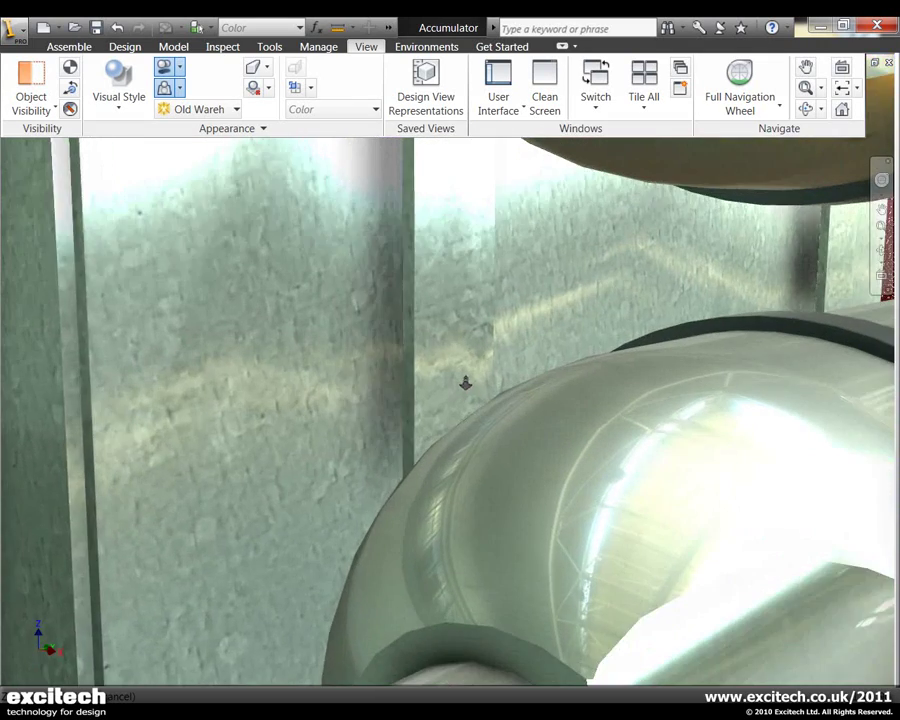
pyautogui.press('F4')
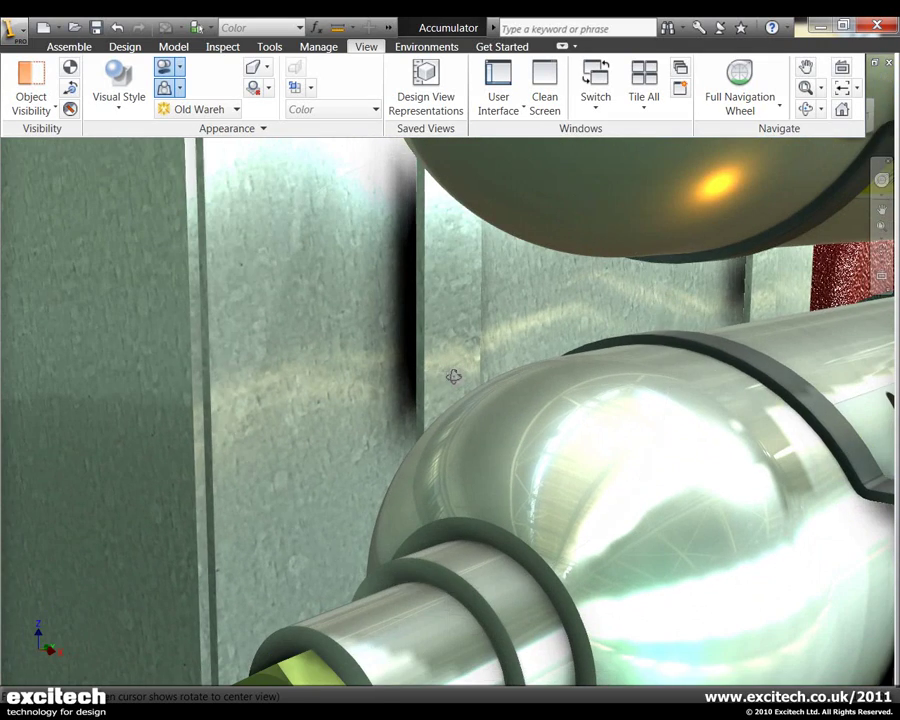
pyautogui.moveTo(454, 372); pyautogui.dragTo(467, 401)
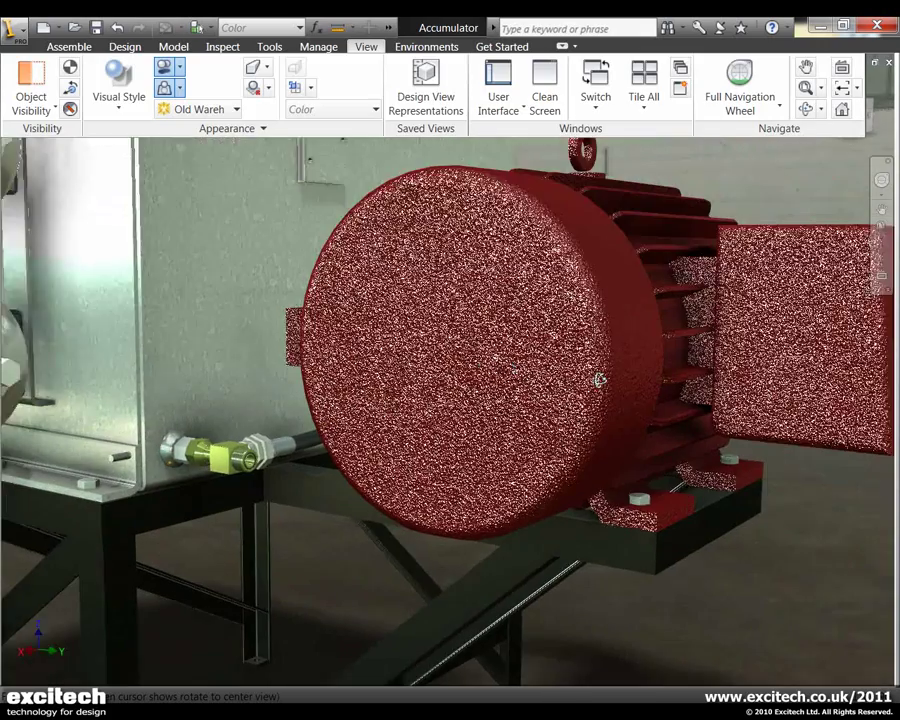
pyautogui.moveTo(598, 380); pyautogui.dragTo(526, 361)
pyautogui.press('F3')
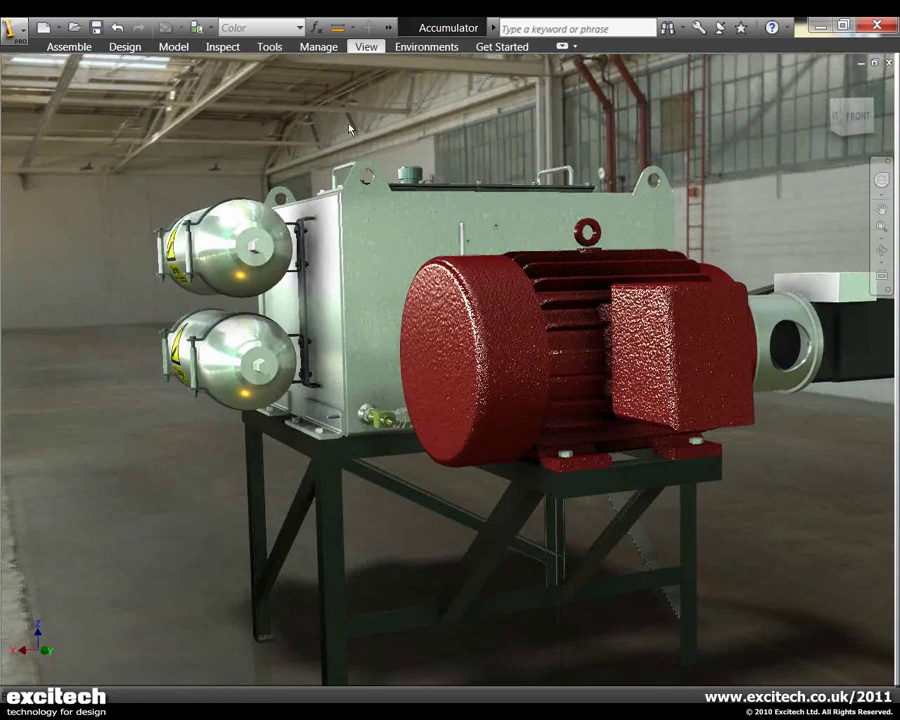
# Step: Open the color styles for editing and view the Coffee(Flat) and Concrete (Precast) definitions
pyautogui.click(367, 47)
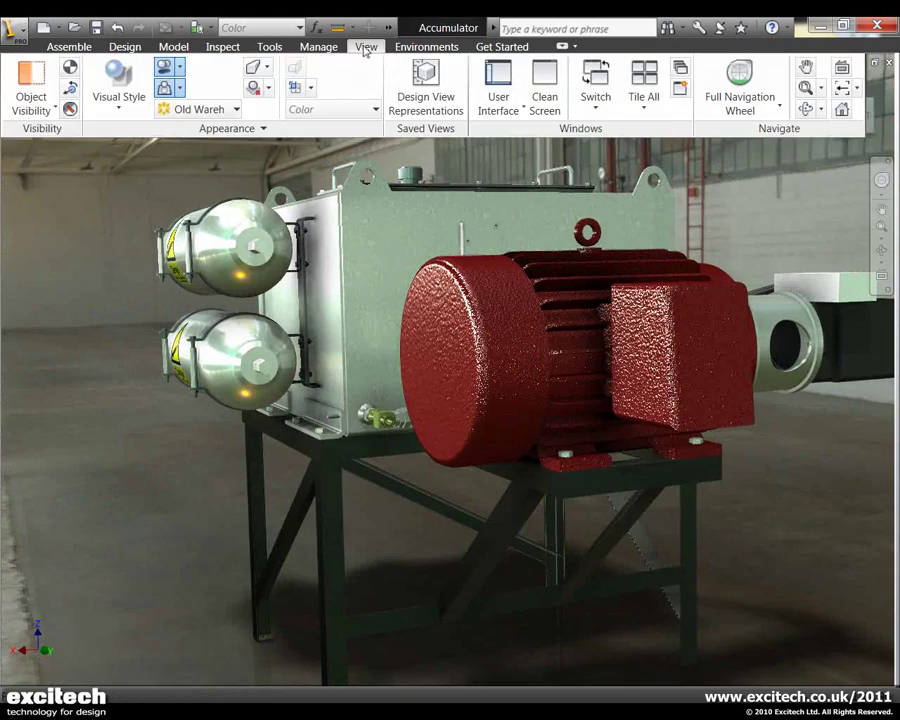
pyautogui.click(234, 110)
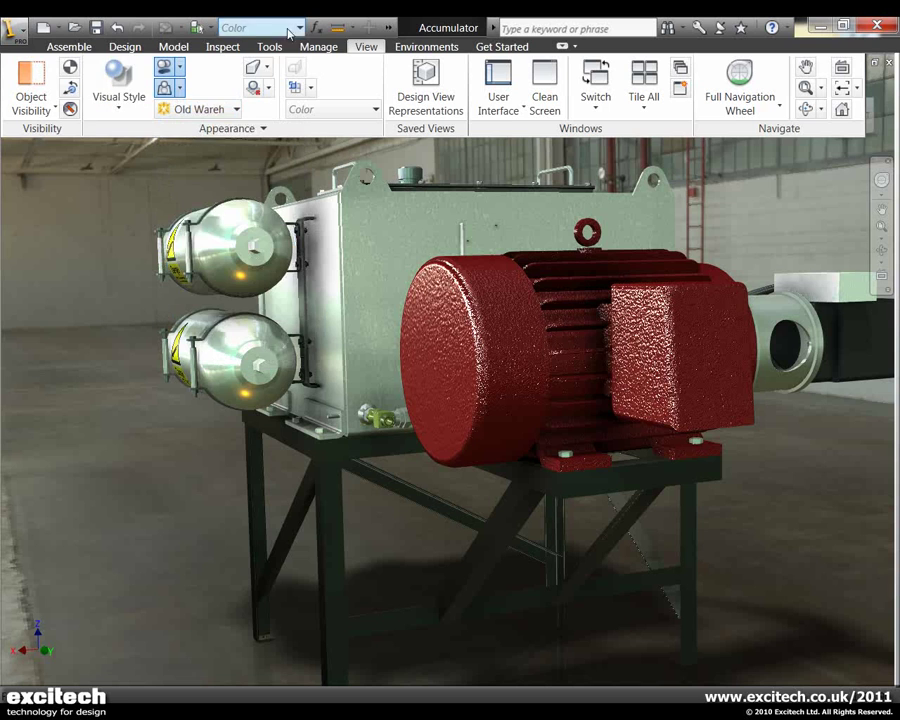
pyautogui.click(295, 29)
pyautogui.click(265, 51)
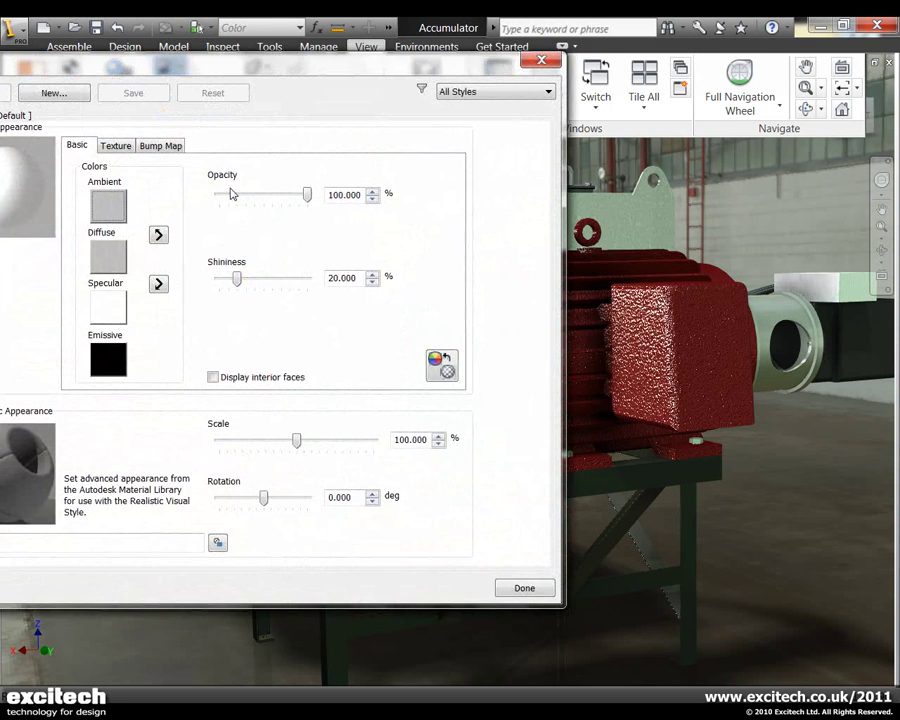
pyautogui.moveTo(316, 80); pyautogui.dragTo(657, 95)
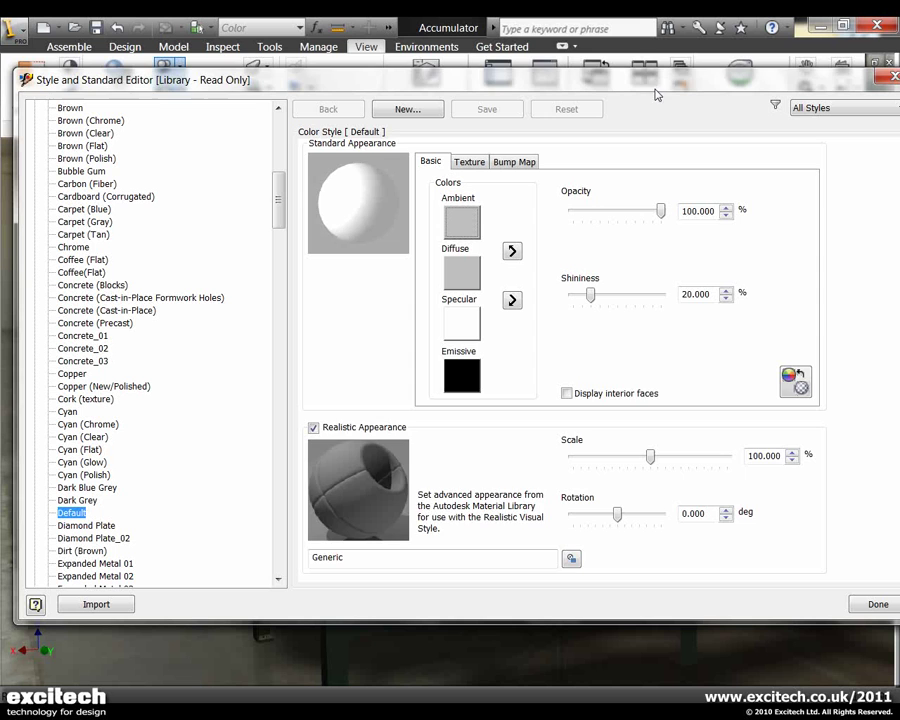
pyautogui.click(110, 274)
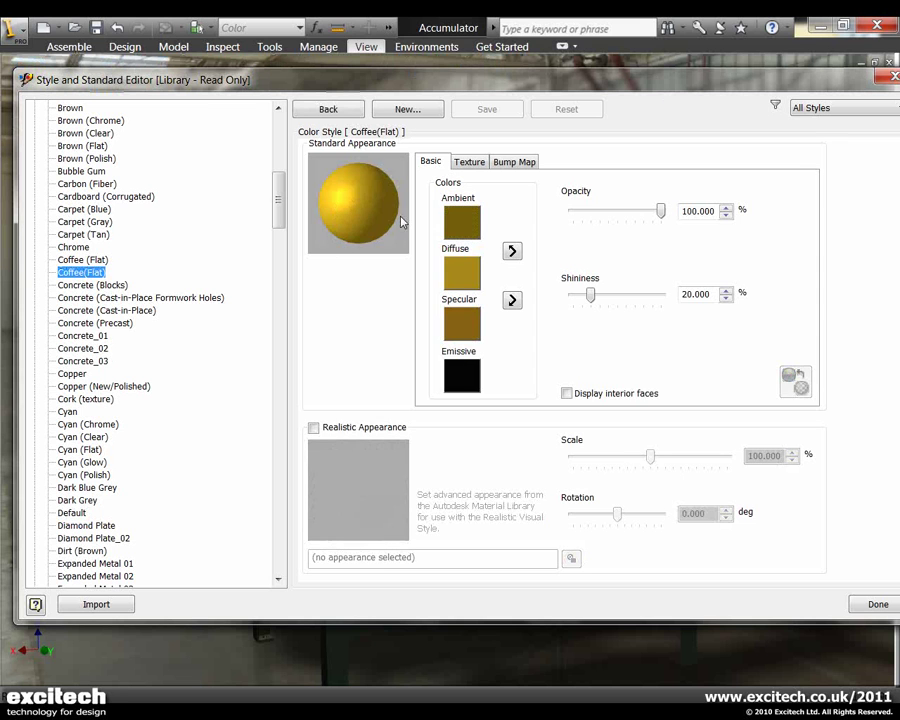
pyautogui.click(90, 323)
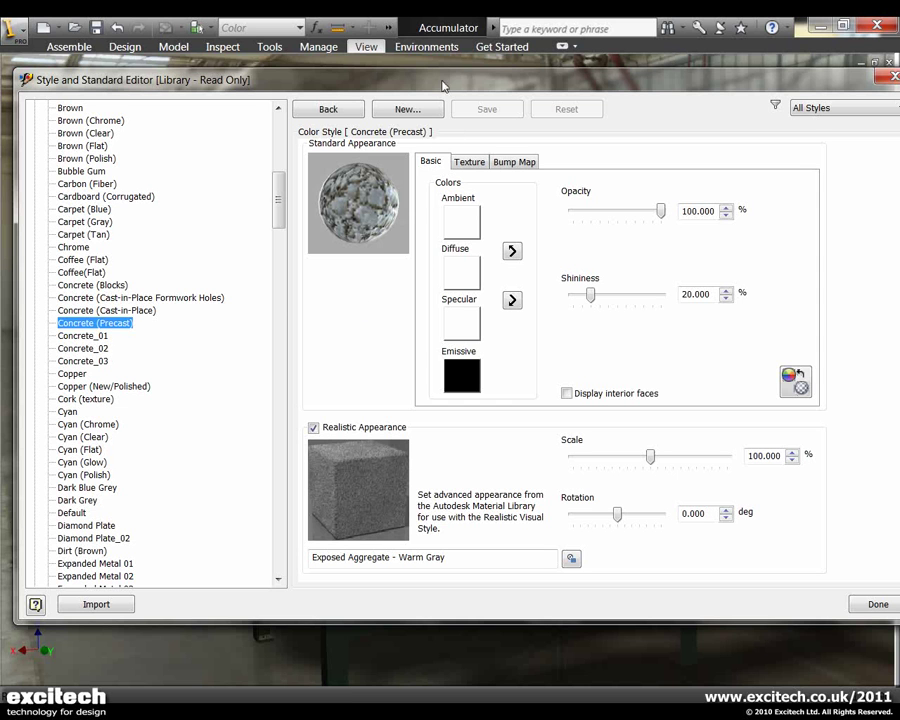
# Step: Inspect the texture and bump map settings of the Concrete (Precast) color style
pyautogui.moveTo(444, 86); pyautogui.dragTo(432, 150)
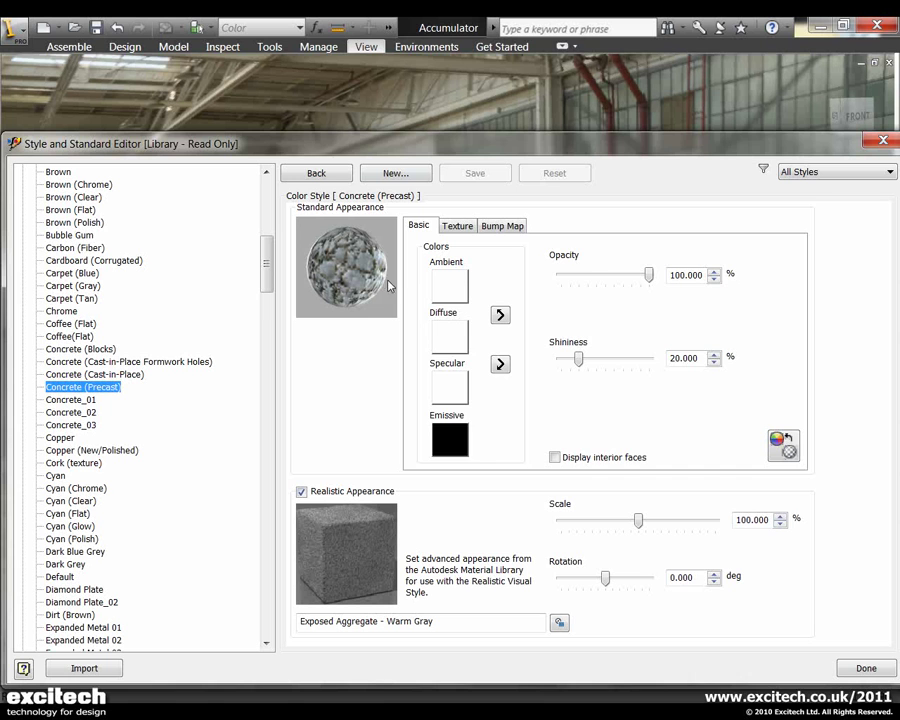
pyautogui.click(466, 226)
pyautogui.click(513, 225)
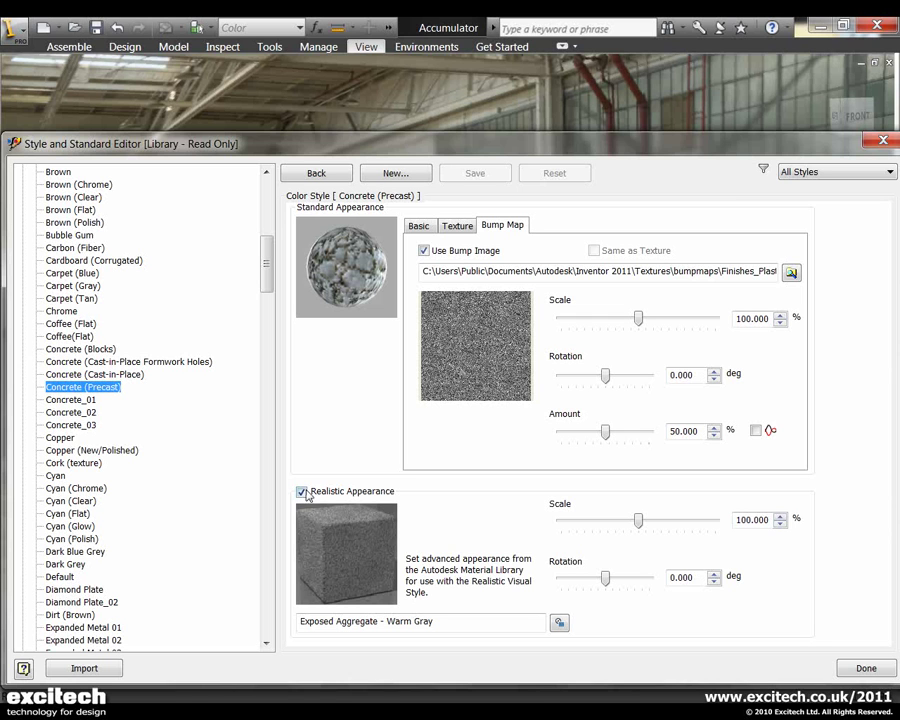
# Step: Browse the Autodesk Material Library for realistic appearances, viewing the cast-in-place concrete and glass categories
pyautogui.click(559, 623)
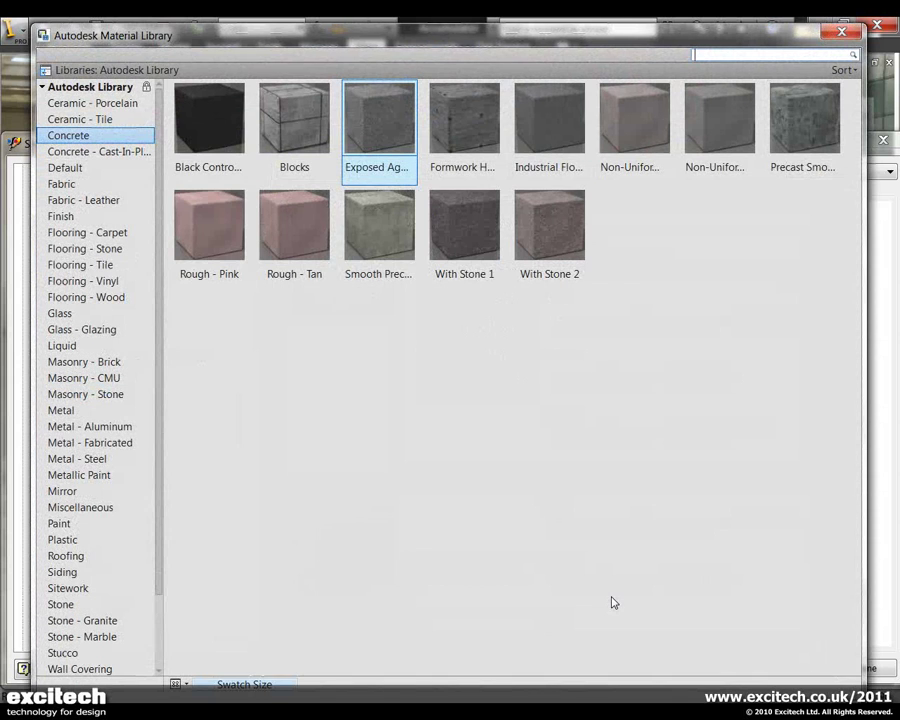
pyautogui.moveTo(253, 43); pyautogui.dragTo(253, 31)
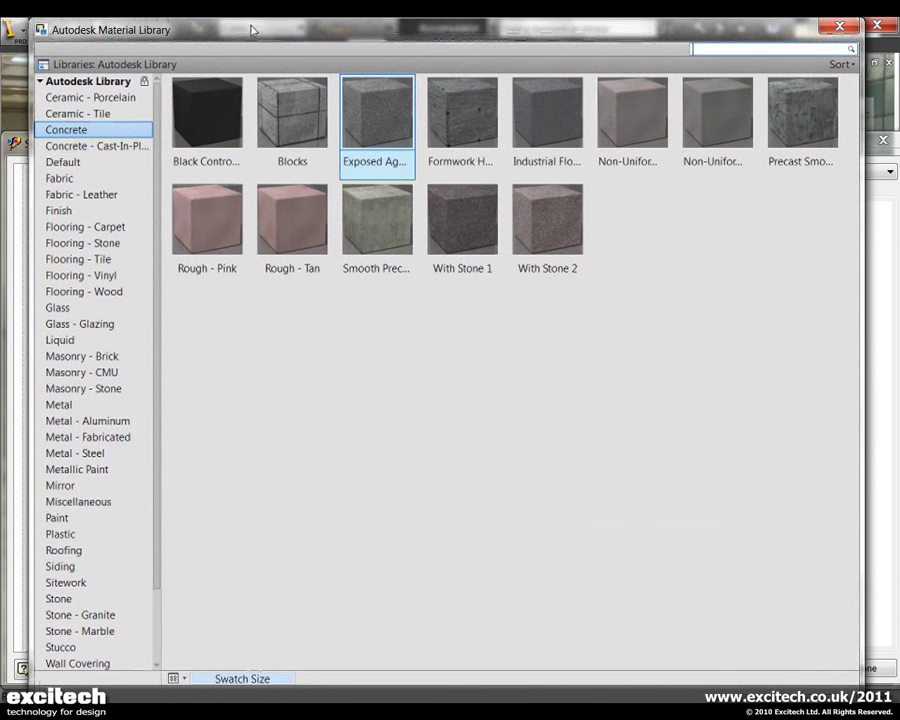
pyautogui.click(87, 147)
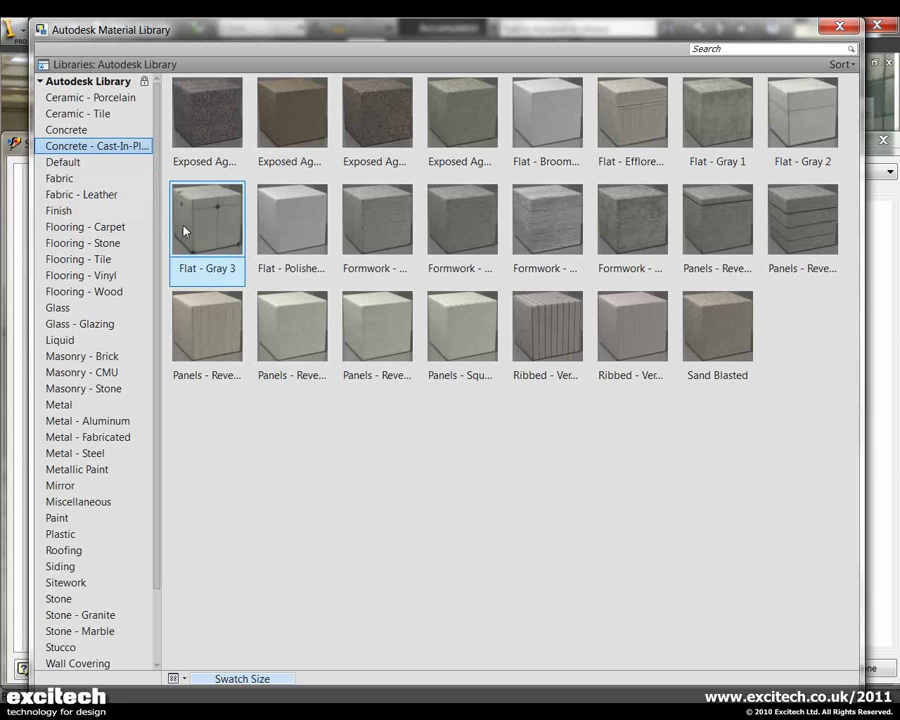
pyautogui.click(62, 309)
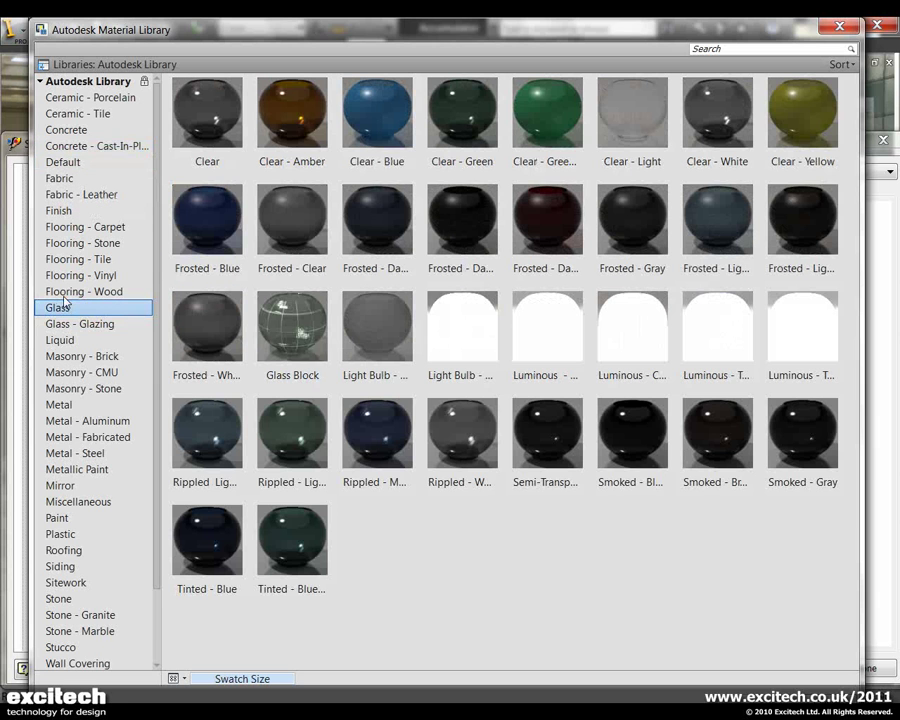